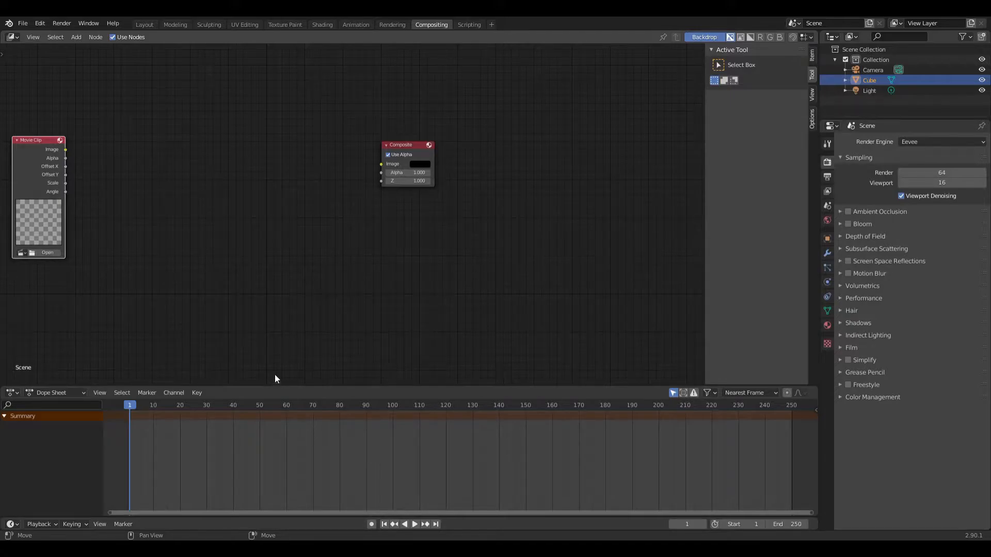
# - Move the Composite node far away from the Movie Clip node and add a Viewer node beneath it
pyautogui.moveTo(402, 145); pyautogui.dragTo(644, 145)
pyautogui.click(79, 36)
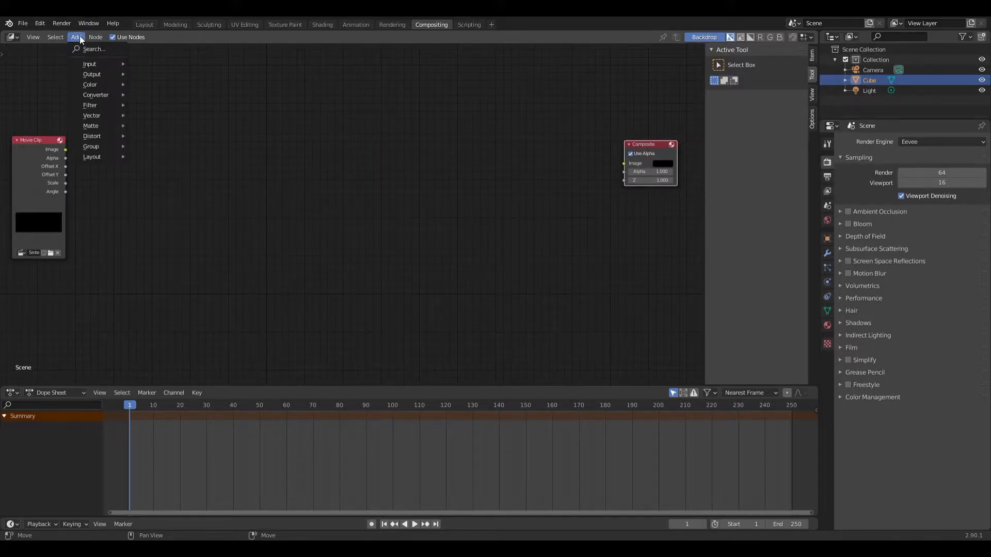
pyautogui.moveTo(128, 73)
pyautogui.click(152, 120)
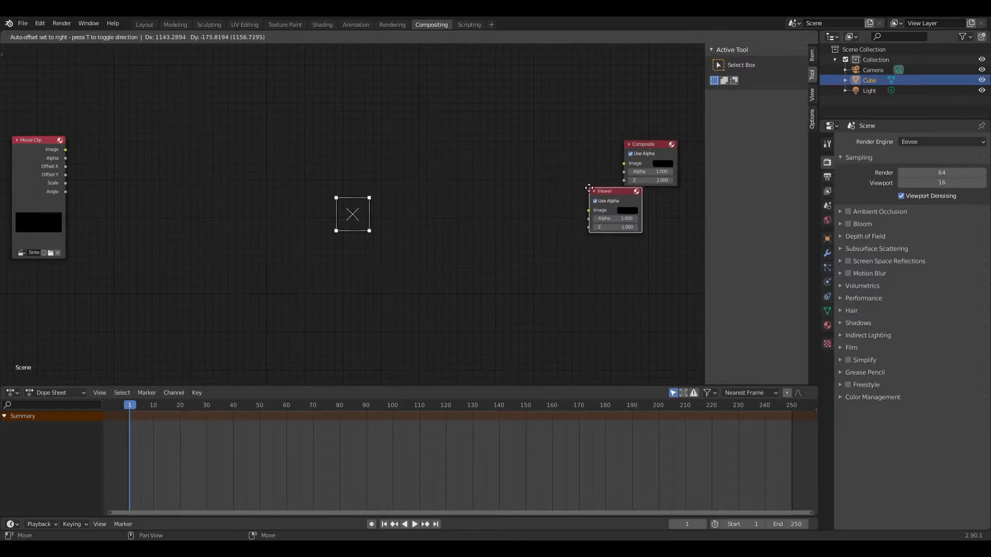
pyautogui.click(616, 199)
# - Add a Reroute node that feeds the Movie Clip's Image output into the Image inputs of both Composite and Viewer
pyautogui.moveTo(574, 194); pyautogui.dragTo(435, 188, button='middle')
pyautogui.scroll(3, 441, 156)
pyautogui.click(75, 37)
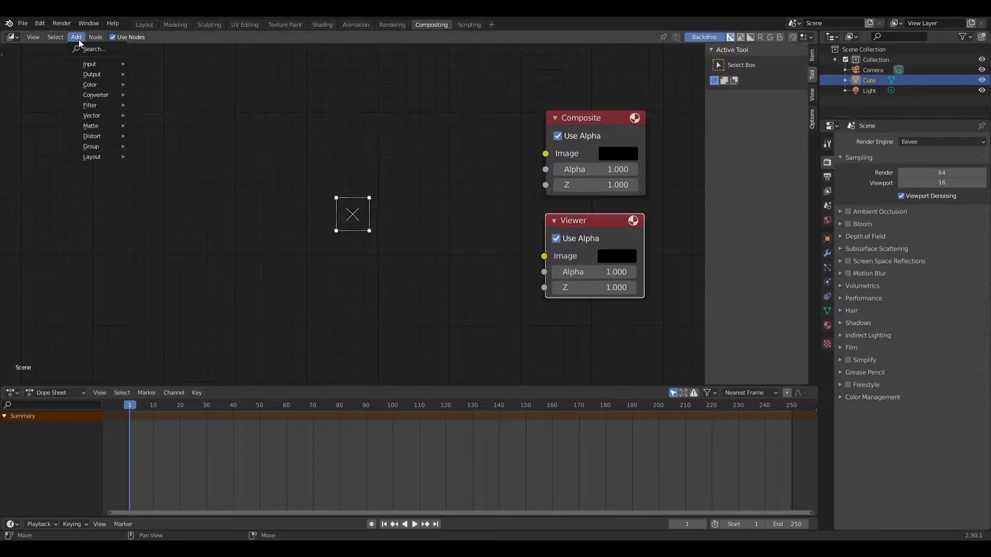
pyautogui.moveTo(95, 157)
pyautogui.click(163, 168)
pyautogui.click(465, 209)
pyautogui.moveTo(463, 209); pyautogui.dragTo(546, 153)
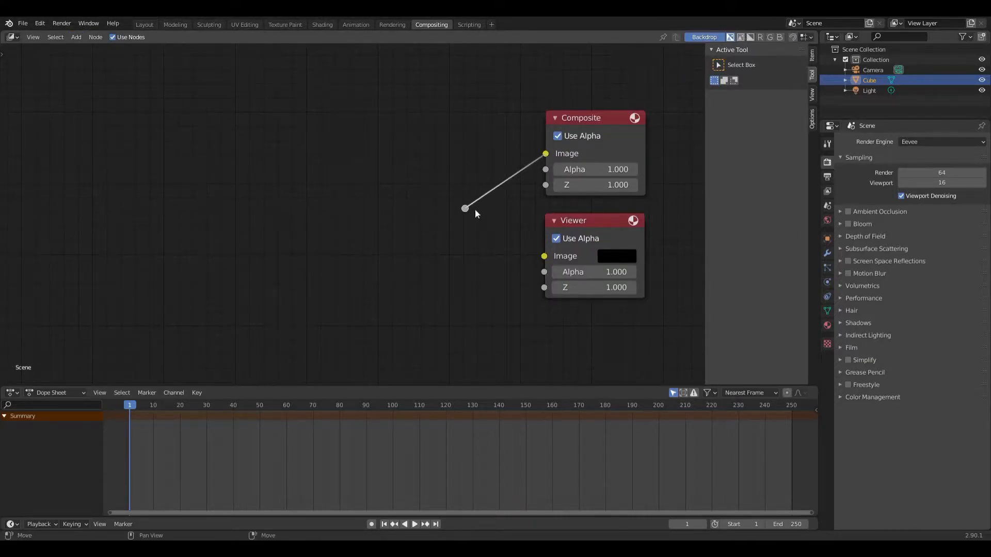
pyautogui.moveTo(465, 209); pyautogui.dragTo(537, 256)
pyautogui.scroll(-2, 318, 206)
pyautogui.moveTo(255, 205); pyautogui.dragTo(485, 196, button='middle')
pyautogui.moveTo(46, 152); pyautogui.dragTo(646, 202)
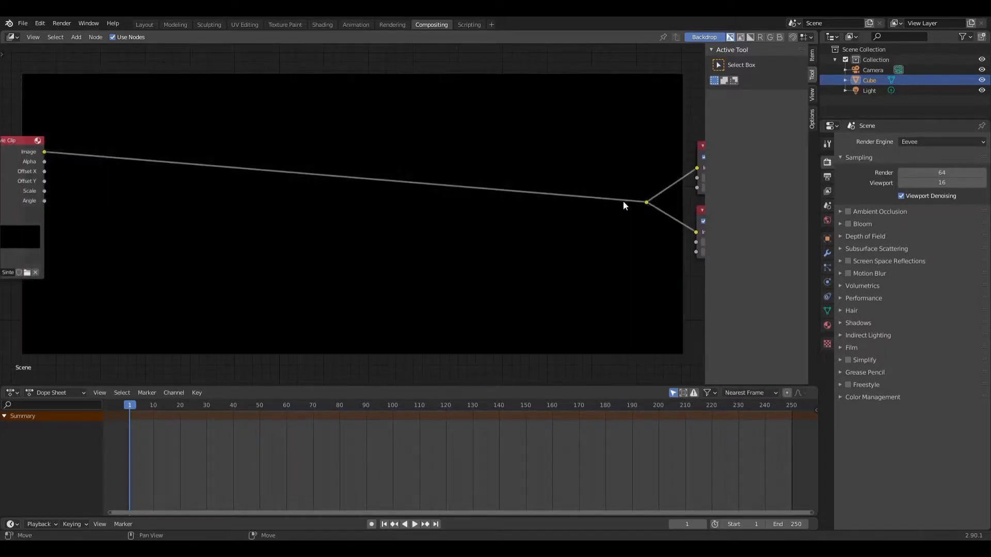
# - Insert a Crop distort node into the link between the Movie Clip and the reroute
pyautogui.click(73, 37)
pyautogui.moveTo(98, 120)
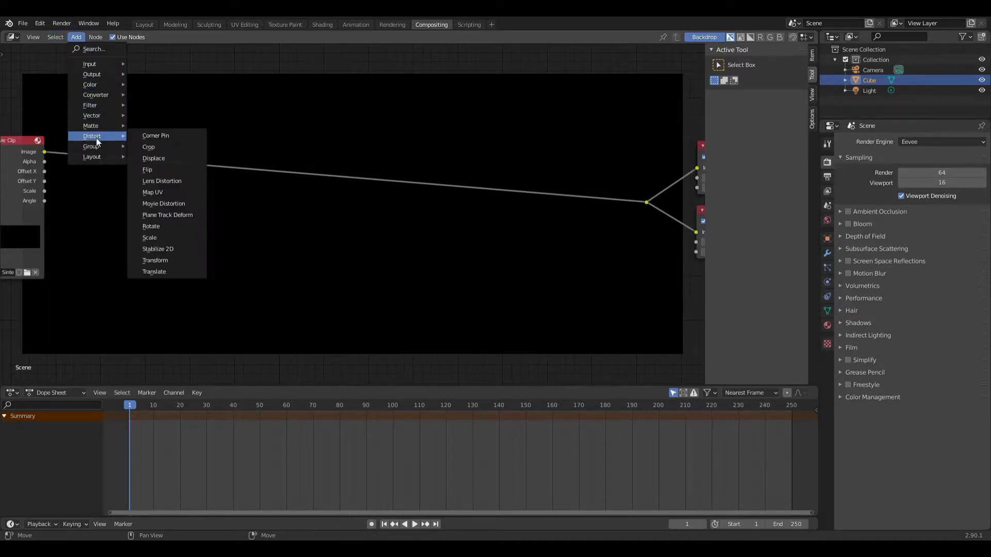
pyautogui.click(155, 147)
pyautogui.click(95, 113)
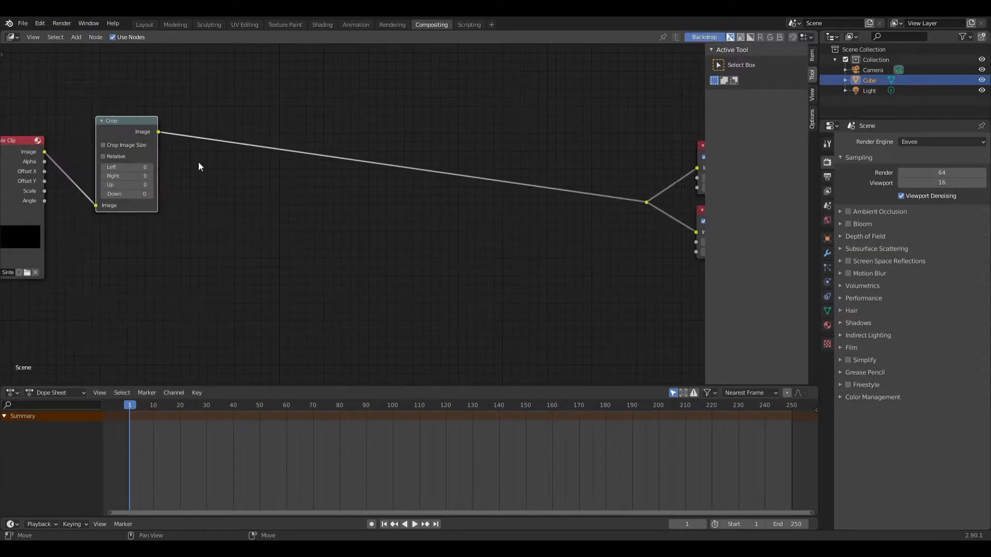
# - Enable Crop Image Size on the Crop node and set Left to 160, Right to 800 and Down to 480
pyautogui.moveTo(228, 215); pyautogui.dragTo(385, 225, button='middle')
pyautogui.scroll(6, 352, 180)
pyautogui.click(247, 127)
pyautogui.click(250, 158)
pyautogui.write('160')
pyautogui.press('Tab')
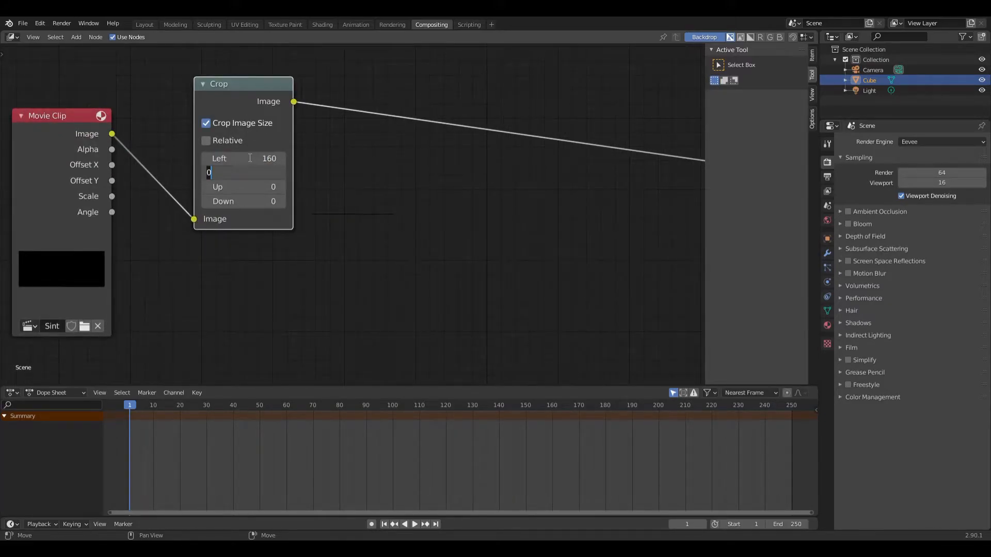
pyautogui.write('800')
pyautogui.press('Tab')
pyautogui.press('Tab')
pyautogui.press('Return')
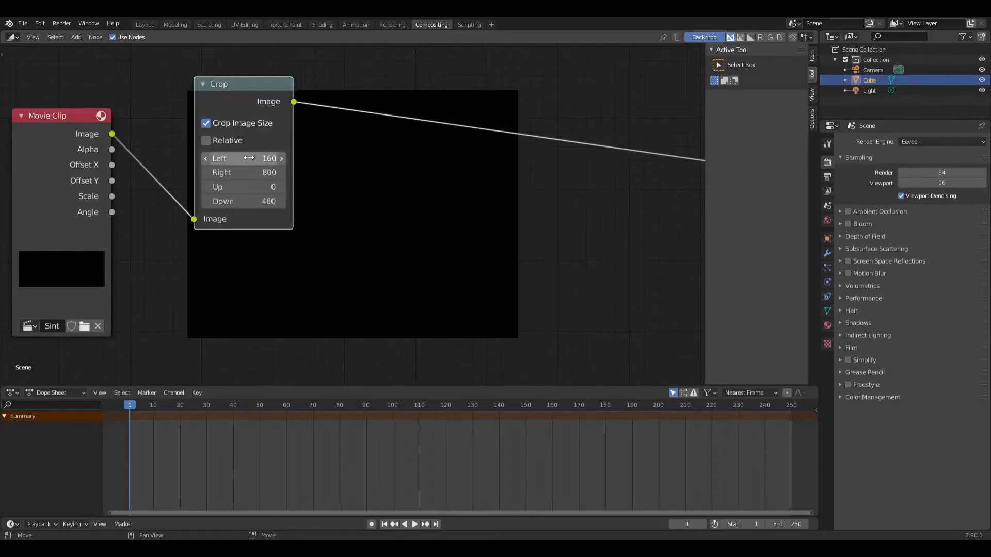
# - Go to frame 673 of the clip and wrap the Crop node in a new node group
pyautogui.scroll(-6, 665, 432)
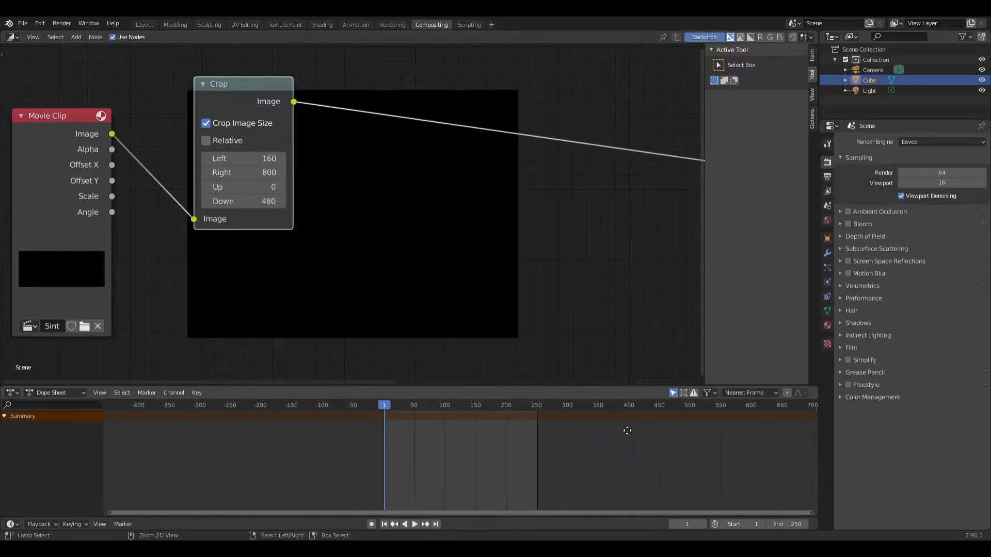
pyautogui.click(797, 407)
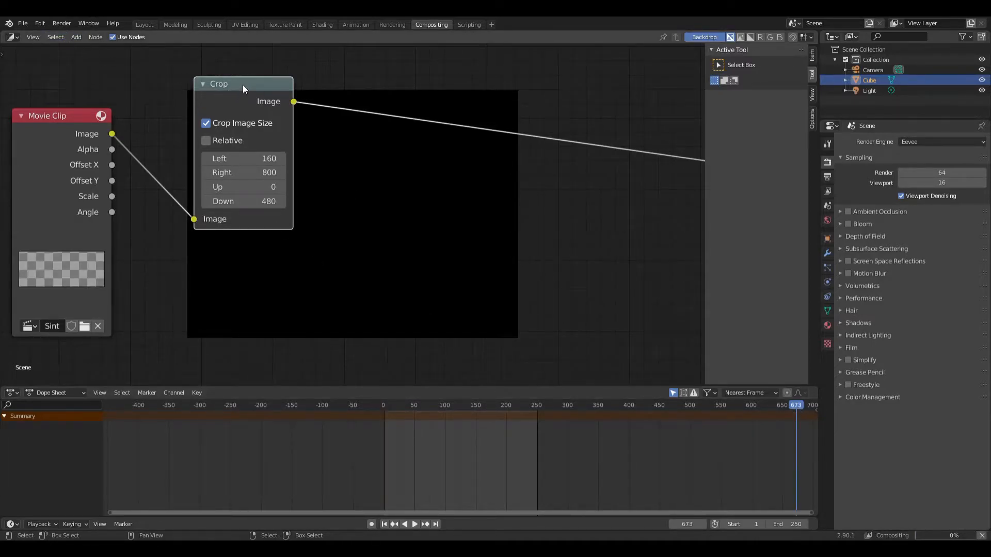
pyautogui.click(76, 38)
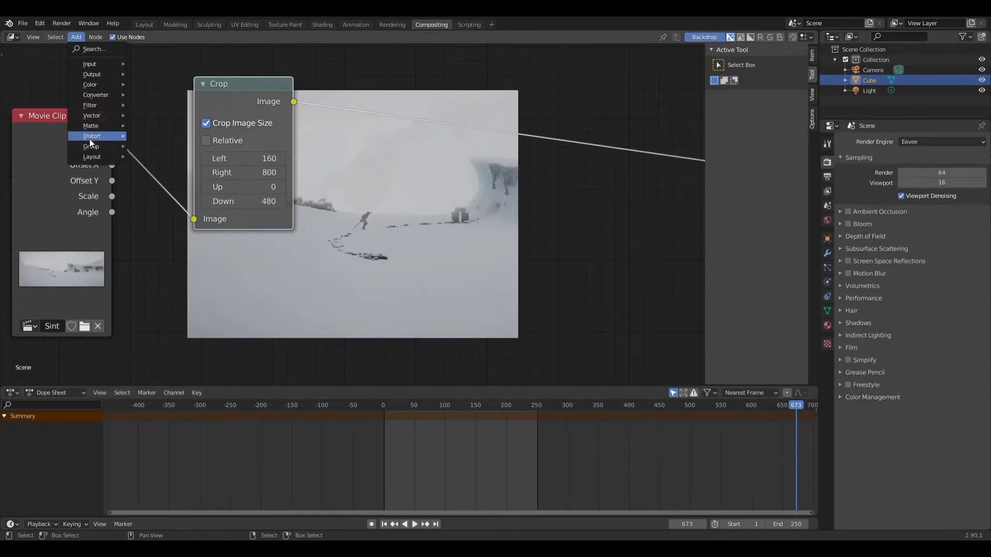
pyautogui.moveTo(92, 146)
pyautogui.click(154, 145)
pyautogui.click(582, 284)
# - Spread out the group's interior by moving Group Output far from the Crop node and lowering Group Input
pyautogui.scroll(-1, 581, 284)
pyautogui.moveTo(582, 284); pyautogui.dragTo(309, 246, button='middle')
pyautogui.moveTo(223, 200); pyautogui.dragTo(775, 198)
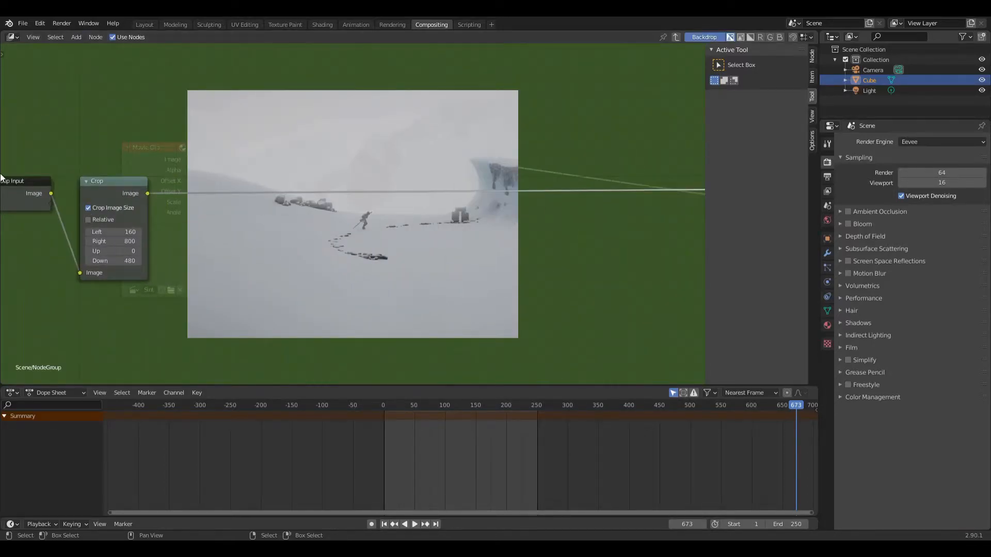
pyautogui.moveTo(22, 181); pyautogui.dragTo(7, 260)
# - Insert a Displace node into the link after Crop and place it well above the Crop node
pyautogui.moveTo(275, 182); pyautogui.dragTo(328, 268, button='middle')
pyautogui.click(76, 37)
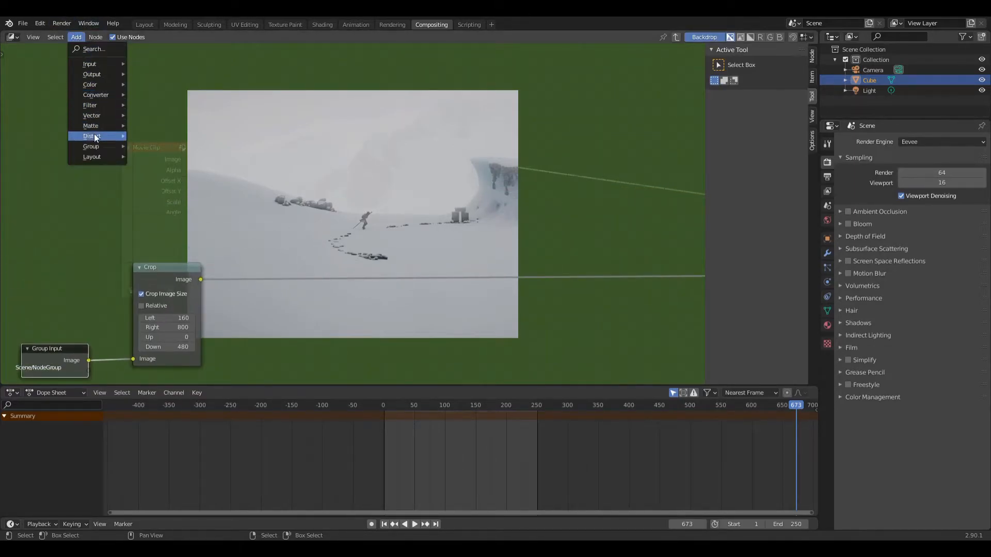
pyautogui.moveTo(95, 136)
pyautogui.click(163, 154)
pyautogui.click(265, 219)
pyautogui.moveTo(265, 219); pyautogui.dragTo(398, 34)
# - Add a Texture input node inside the group, just below the Displace node
pyautogui.moveTo(494, 216); pyautogui.dragTo(455, 264, button='middle')
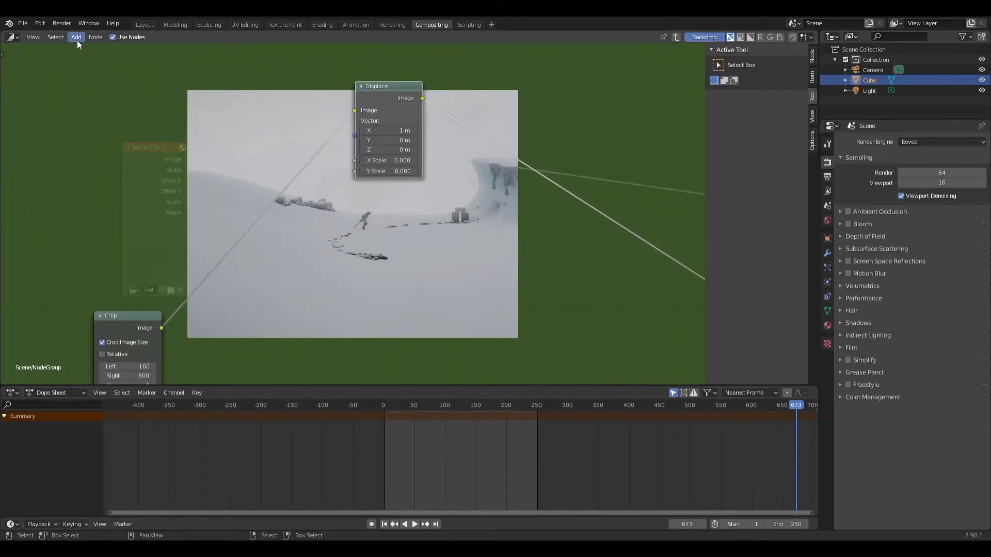
pyautogui.click(76, 39)
pyautogui.moveTo(82, 63)
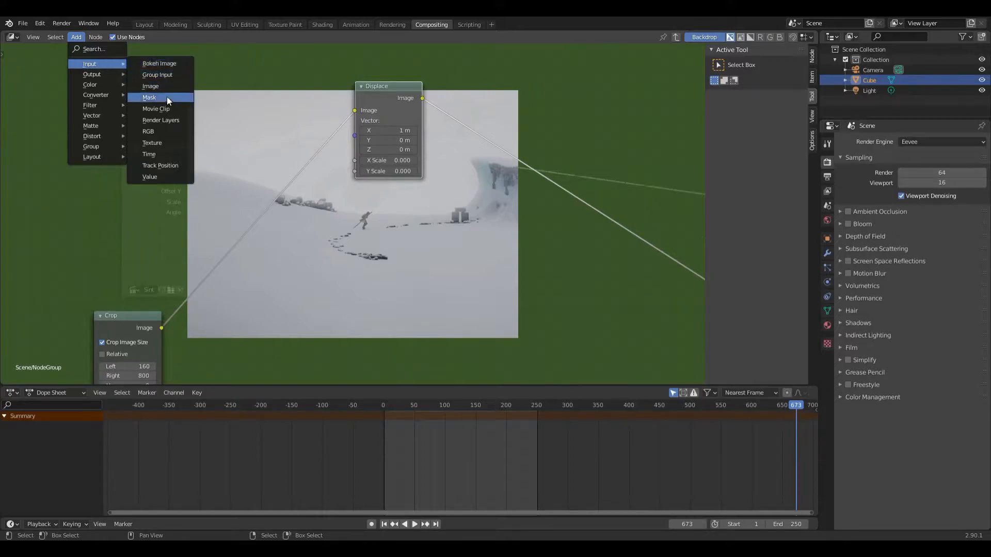
pyautogui.click(152, 142)
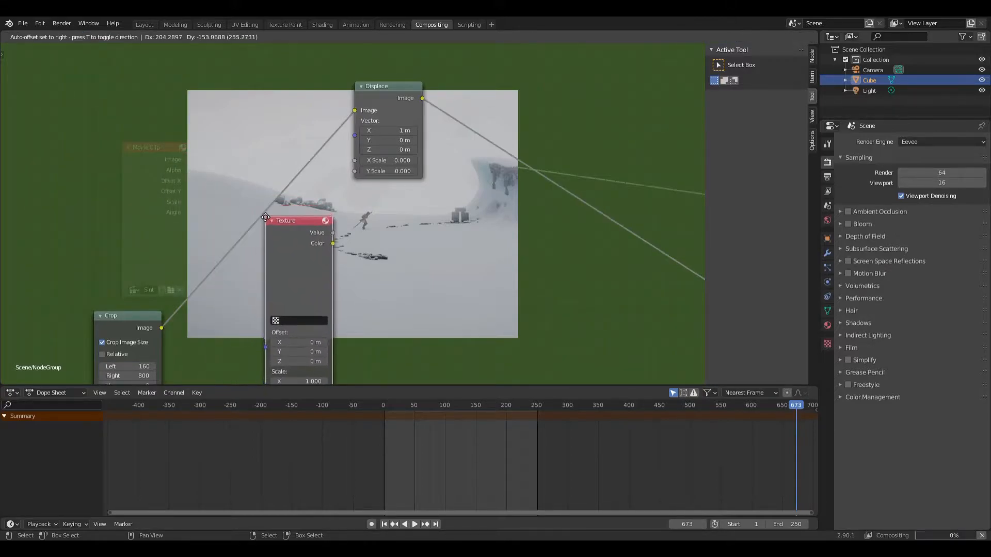
pyautogui.click(300, 235)
# - Create a new texture named Distortion and set its type to Clouds
pyautogui.moveTo(460, 281); pyautogui.dragTo(401, 198, button='middle')
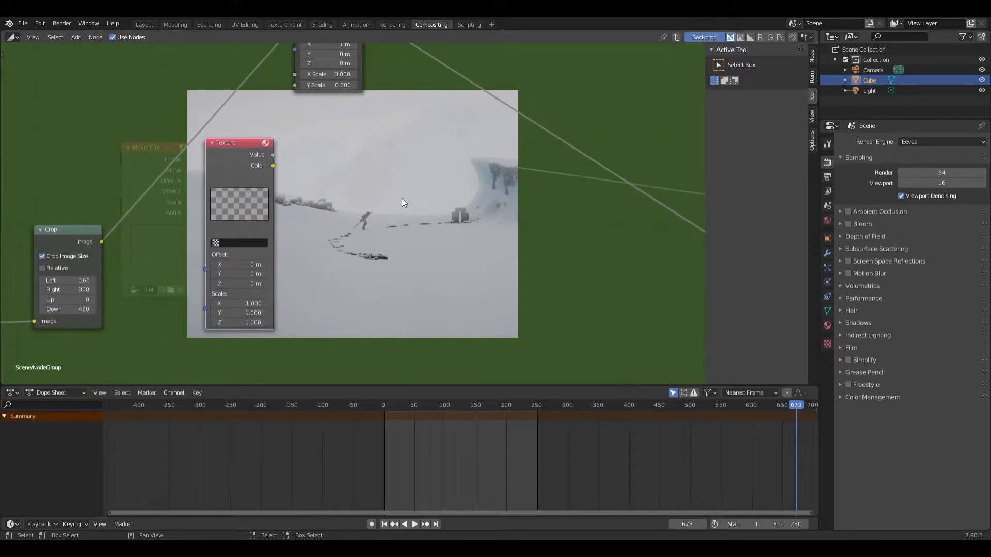
pyautogui.click(827, 344)
pyautogui.click(906, 155)
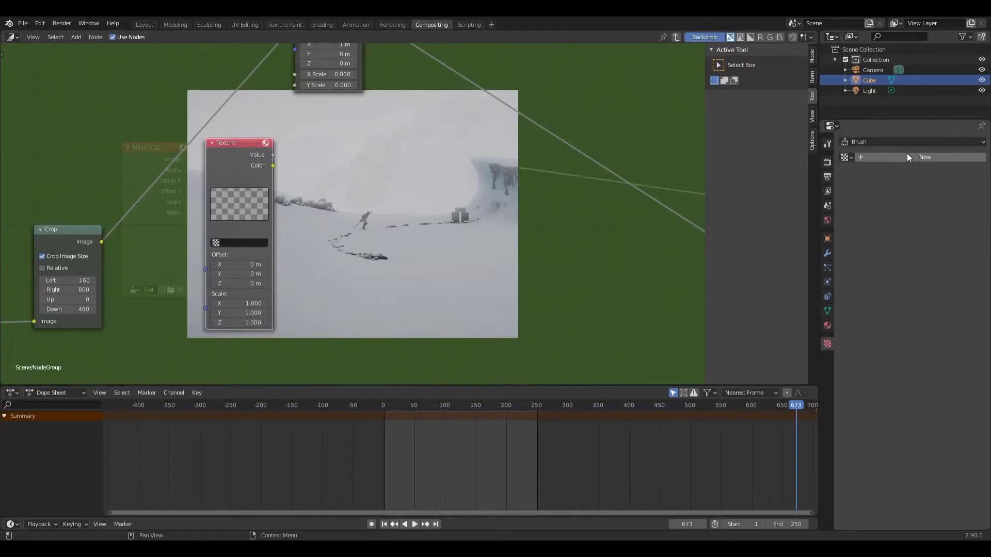
pyautogui.doubleClick(907, 155)
pyautogui.write('D')
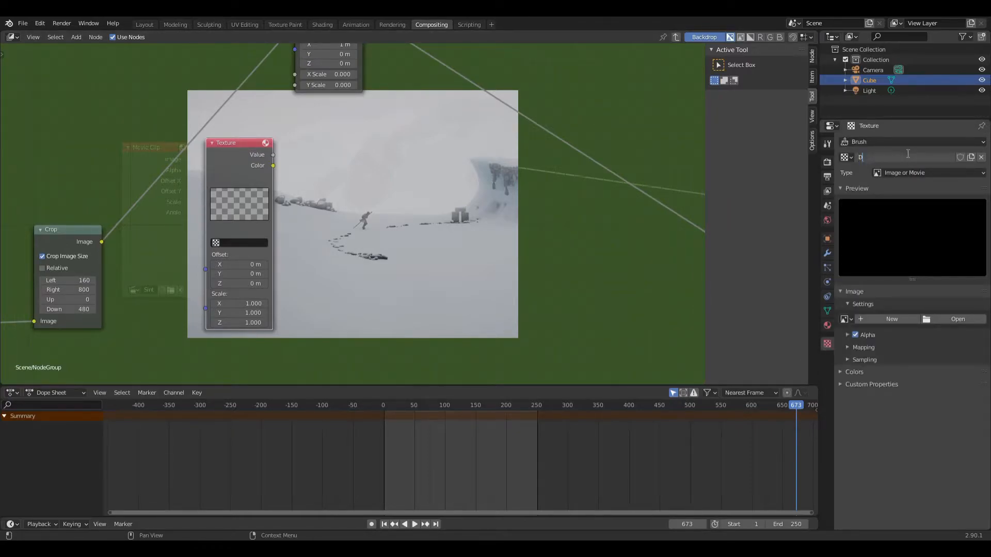
pyautogui.write('istortion')
pyautogui.press('Return')
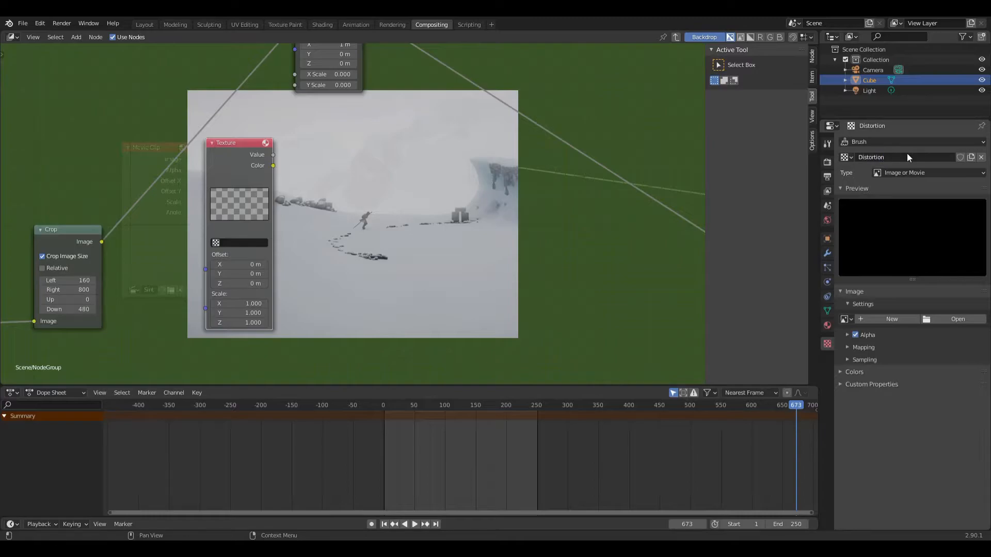
pyautogui.click(908, 173)
pyautogui.click(903, 202)
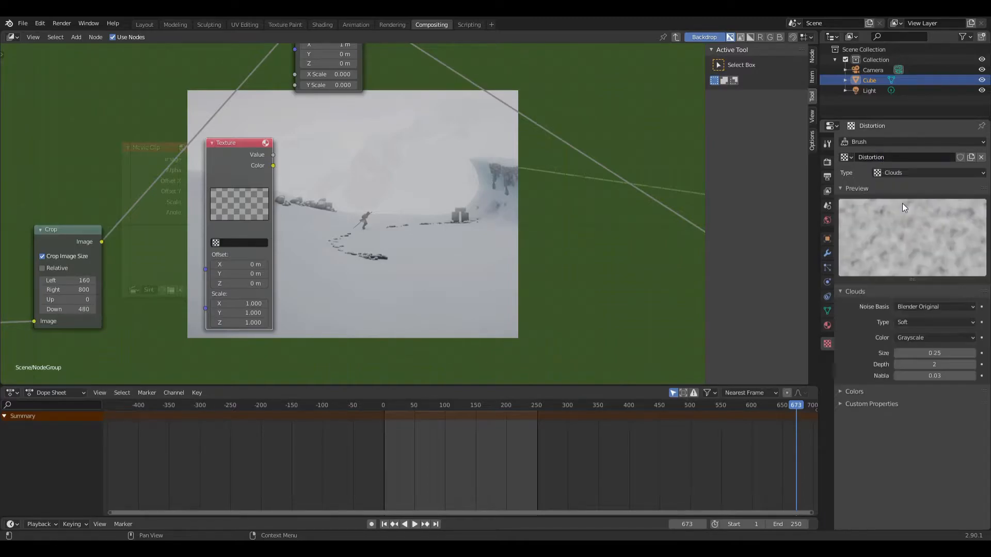
# - Set the Distortion texture's noise basis to Voronoi F2-F1, type to Hard, size to 0.1, depth to 5 and nabla to 0.02
pyautogui.click(935, 306)
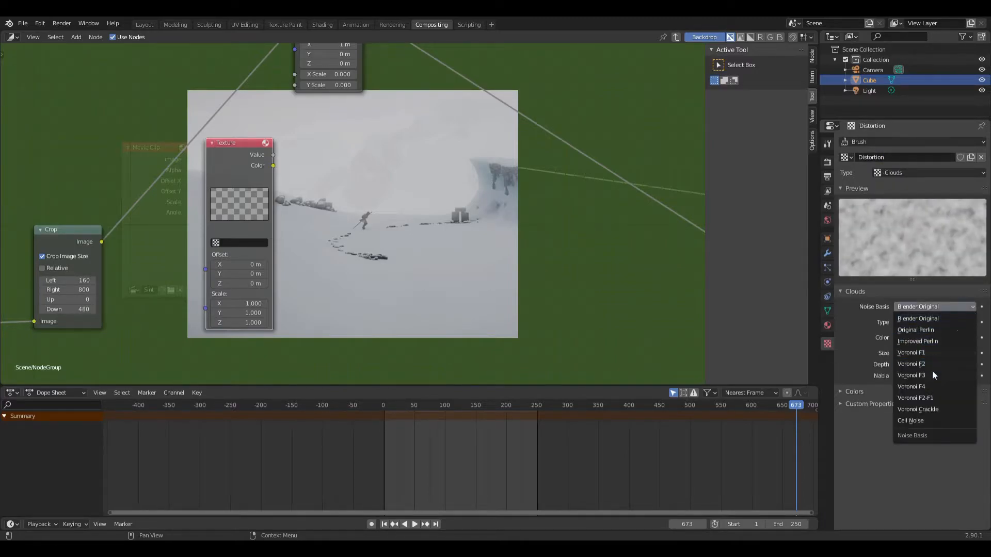
pyautogui.click(935, 397)
pyautogui.click(940, 323)
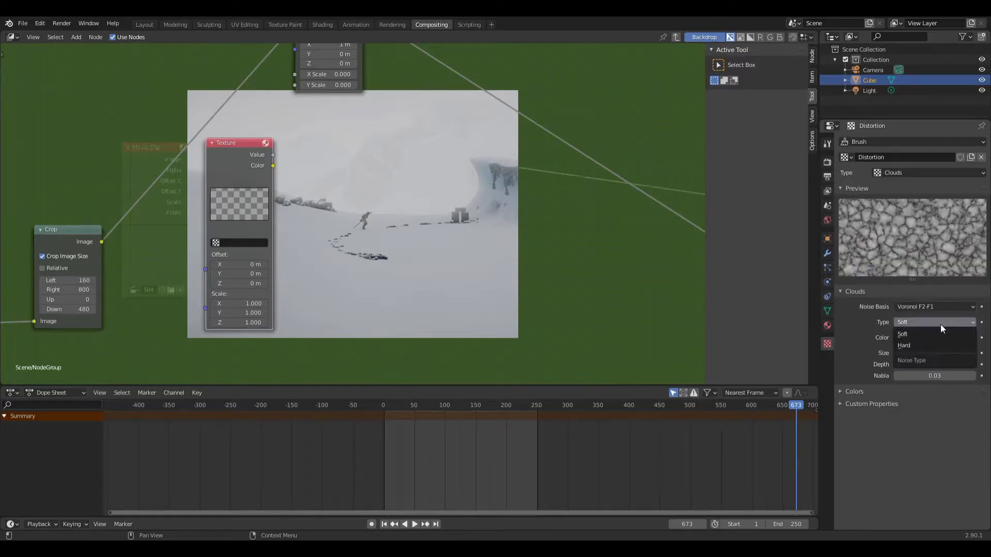
pyautogui.click(928, 343)
pyautogui.click(929, 353)
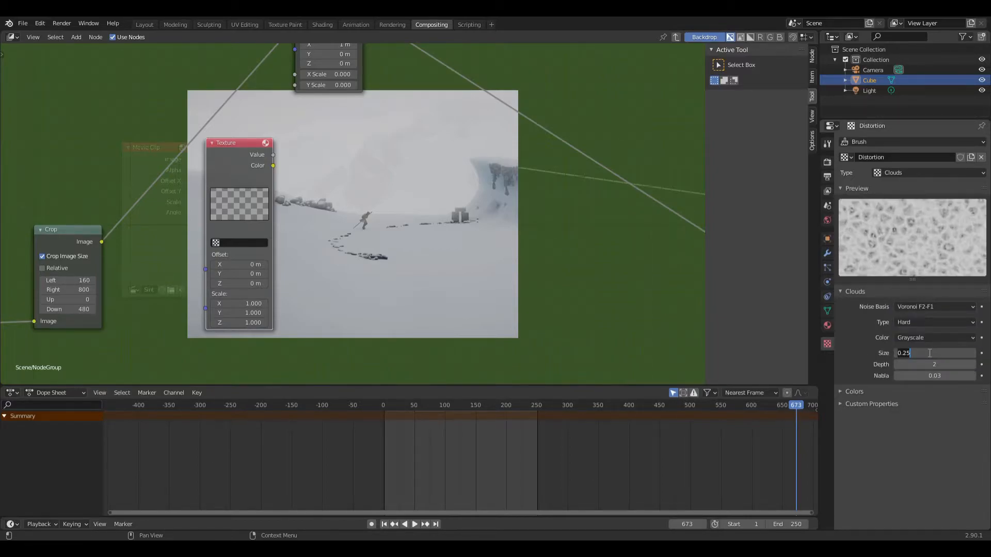
pyautogui.write('0.1')
pyautogui.press('Return')
pyautogui.click(933, 364)
pyautogui.write('5')
pyautogui.press('Return')
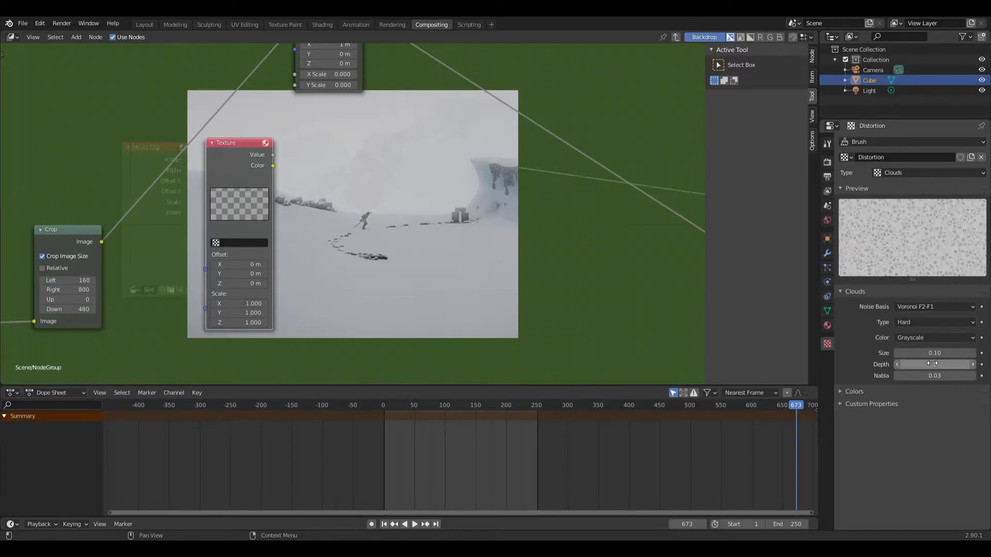
pyautogui.click(897, 375)
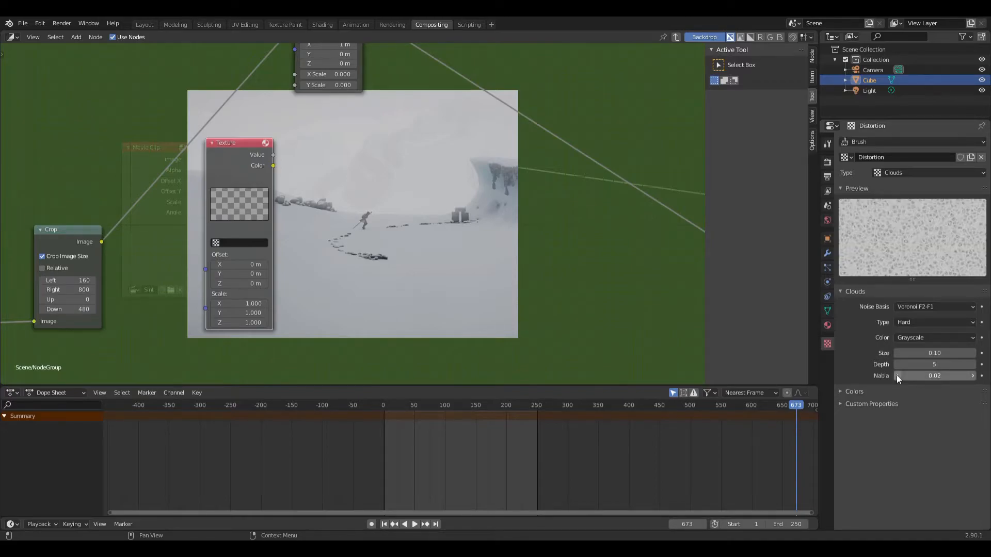
# - Enable the texture's Color Ramp, make the black stop opaque, and move both stops inward with the white one at 0.812
pyautogui.click(843, 391)
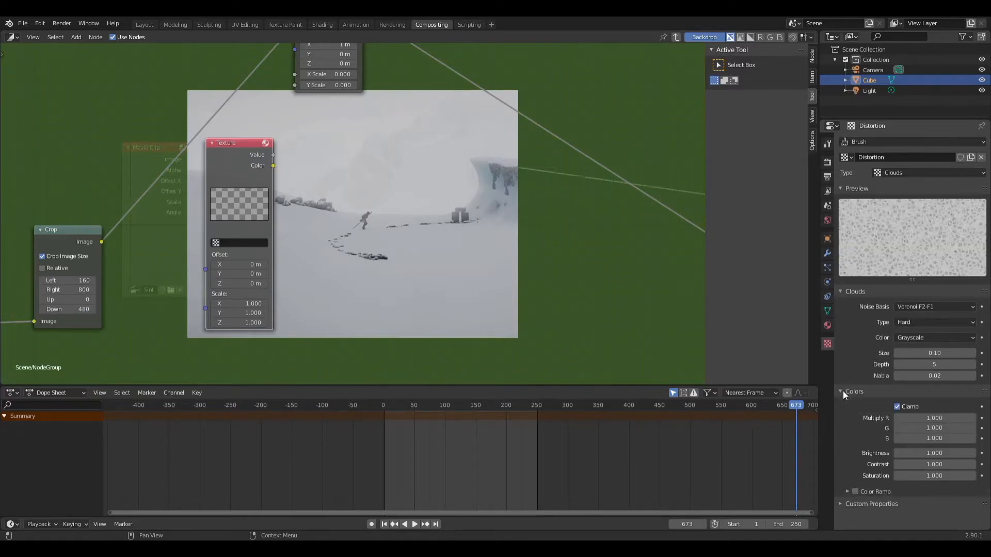
pyautogui.click(855, 491)
pyautogui.click(847, 491)
pyautogui.scroll(-2, 860, 493)
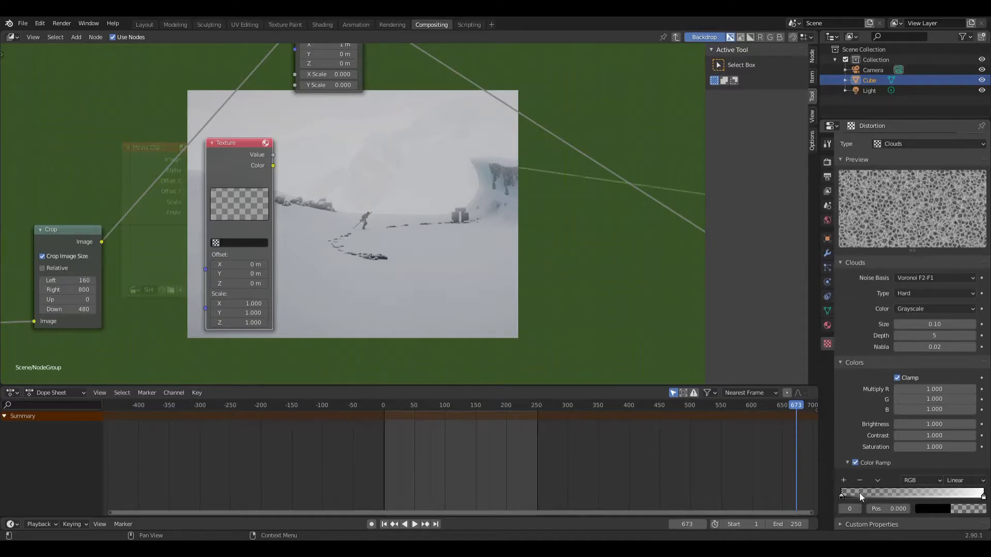
pyautogui.click(949, 507)
pyautogui.moveTo(954, 493); pyautogui.dragTo(965, 494)
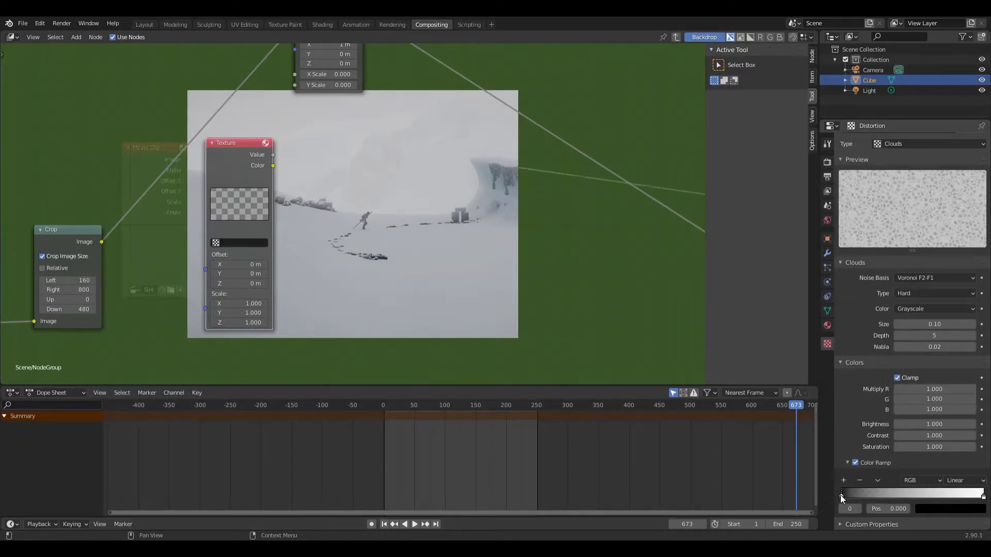
pyautogui.moveTo(842, 494); pyautogui.dragTo(864, 496)
pyautogui.moveTo(983, 496); pyautogui.dragTo(957, 497)
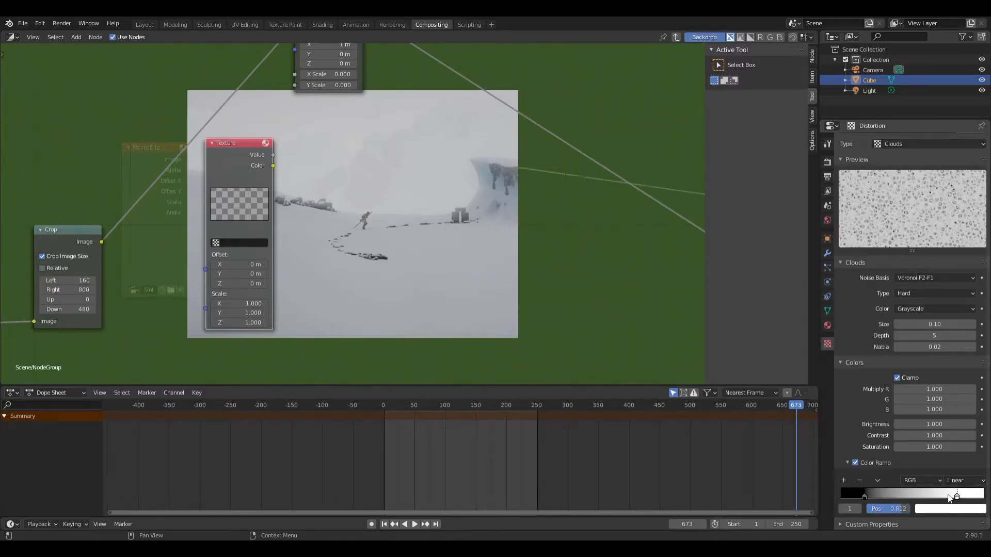
# - Assign the Distortion texture to the Texture node and connect its Value output to the Displace node's Vector input
pyautogui.click(214, 243)
pyautogui.click(231, 255)
pyautogui.moveTo(356, 157); pyautogui.dragTo(377, 238, button='middle')
pyautogui.scroll(2, 323, 179)
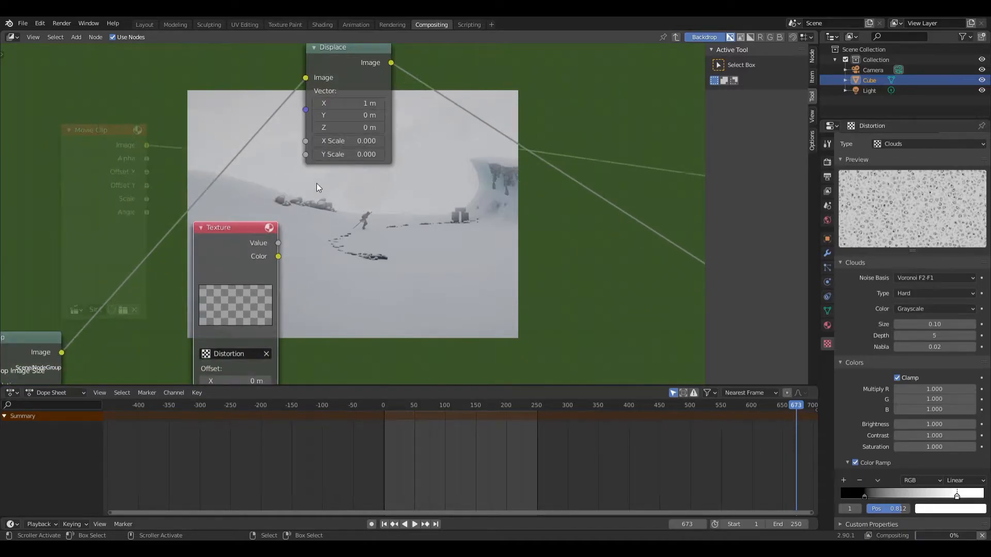
pyautogui.moveTo(306, 110); pyautogui.dragTo(278, 243)
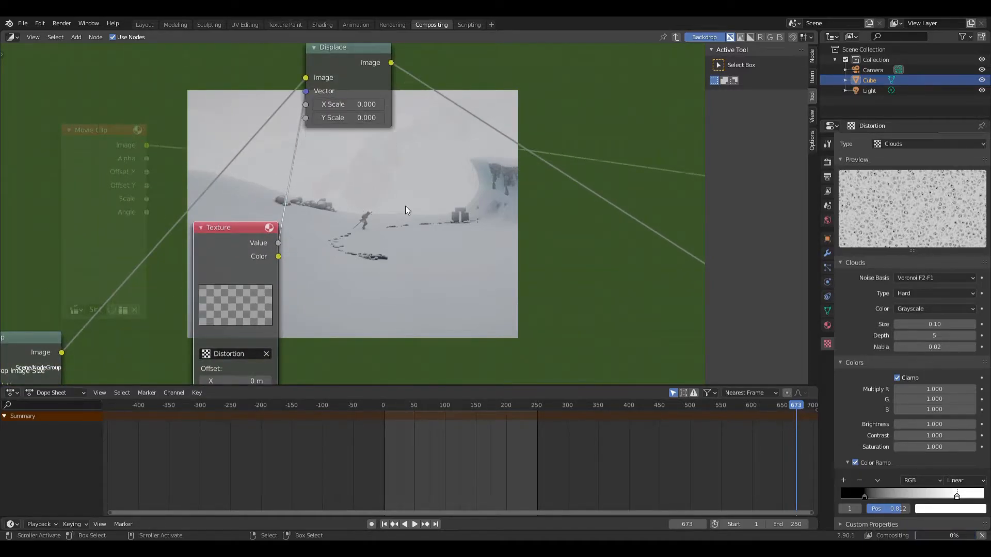
# - Add an RGB to BW node beside the Texture node and connect the texture's Color output to its Image input
pyautogui.scroll(-1, 302, 193)
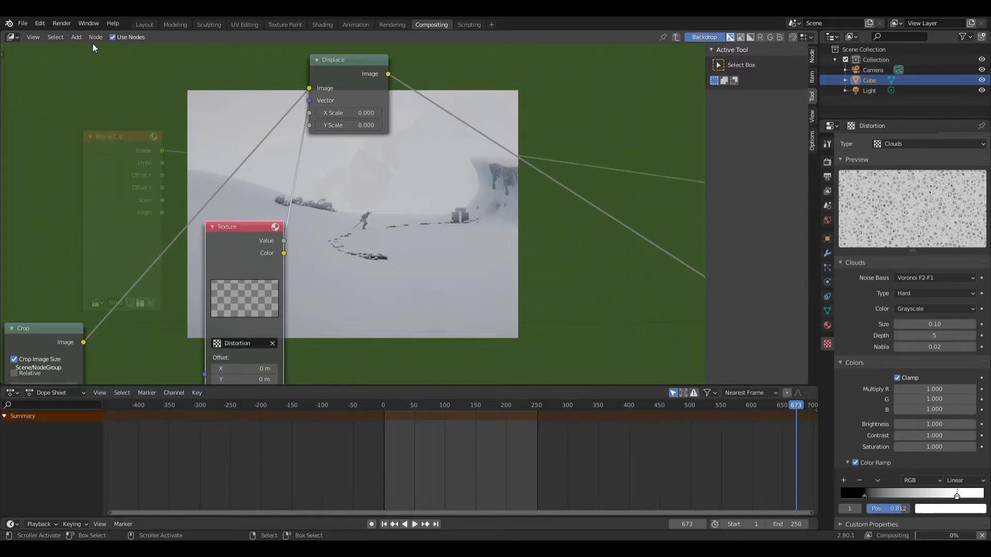
pyautogui.click(76, 37)
pyautogui.moveTo(103, 85)
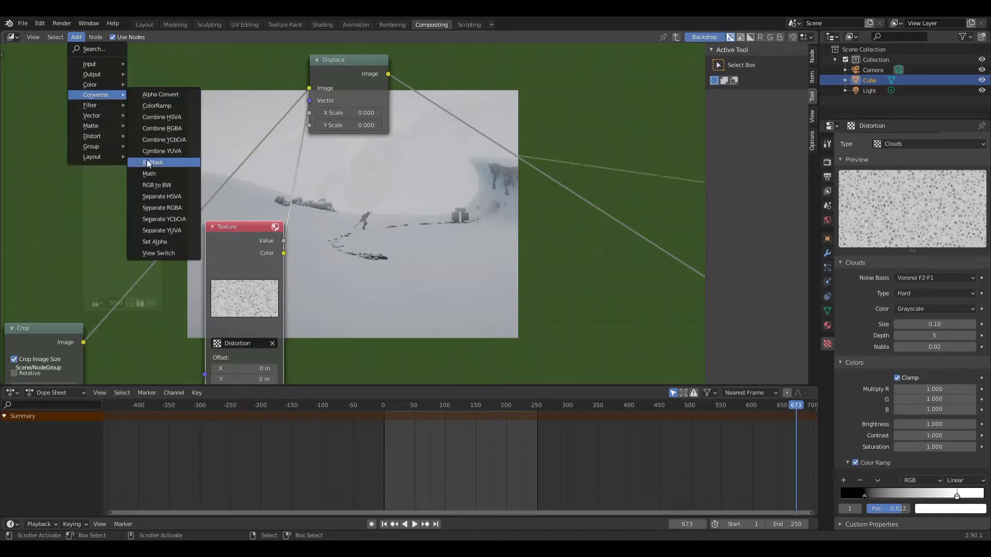
pyautogui.click(159, 184)
pyautogui.click(375, 243)
pyautogui.moveTo(284, 253); pyautogui.dragTo(346, 257)
# - Add a Math node after the RGB to BW node and set its operation to Multiply
pyautogui.click(76, 37)
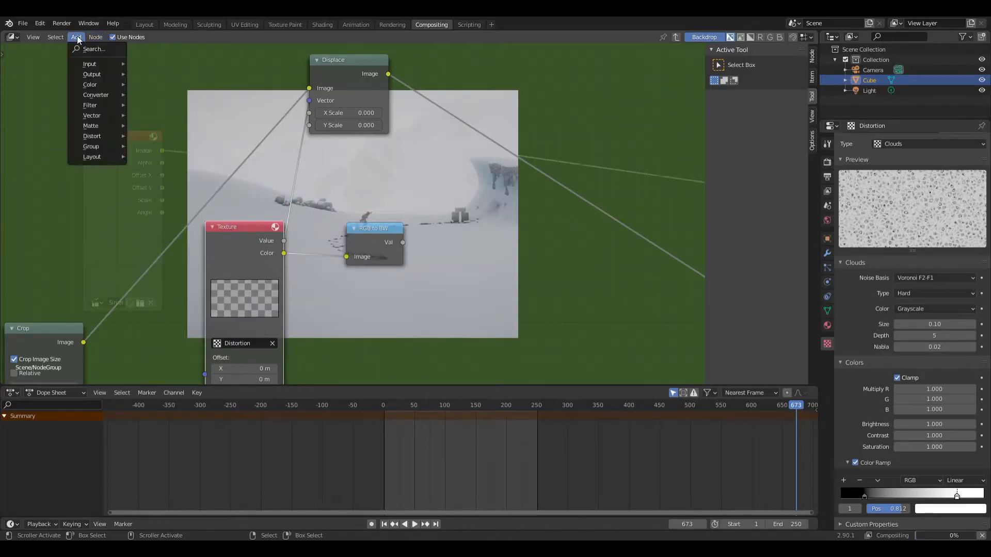
pyautogui.moveTo(90, 94)
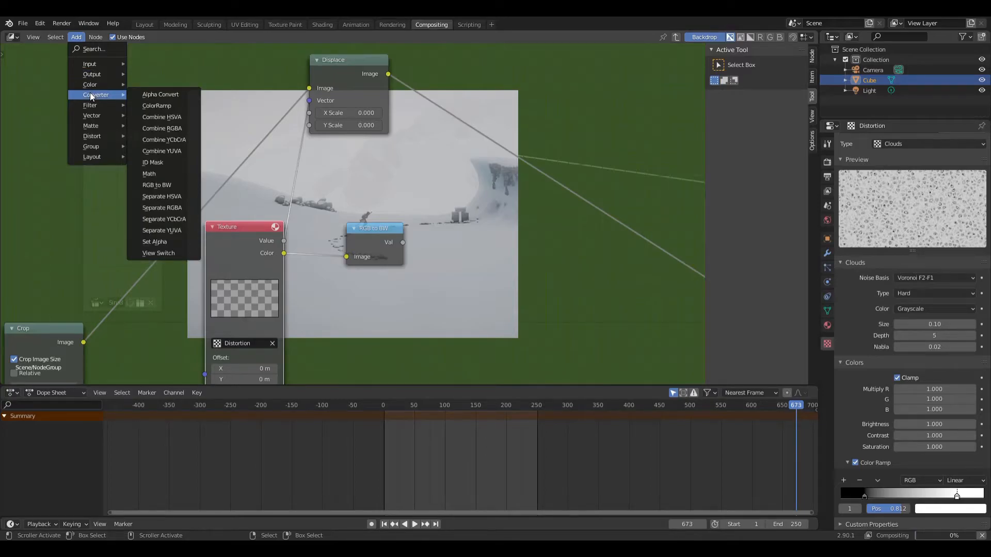
pyautogui.click(149, 174)
pyautogui.click(473, 219)
pyautogui.click(479, 229)
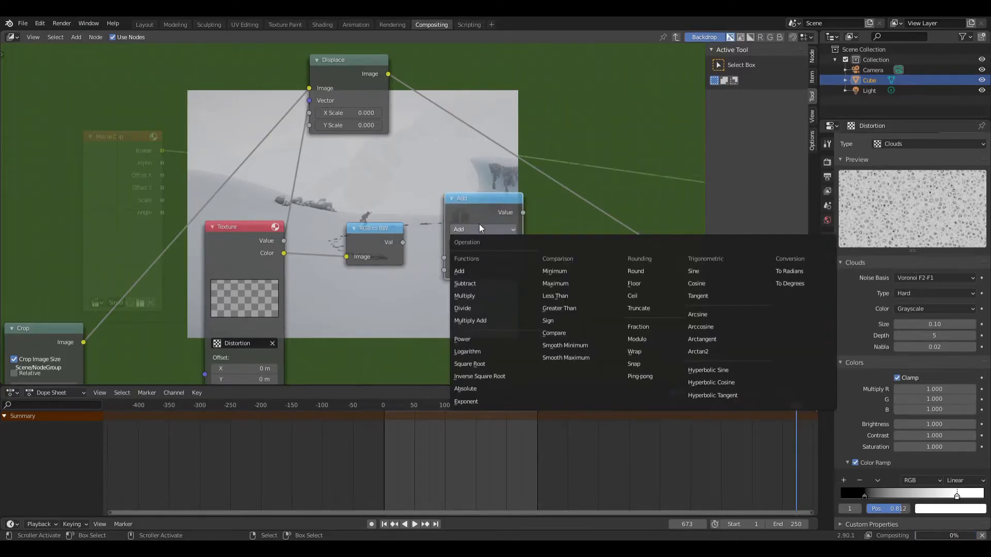
pyautogui.click(491, 296)
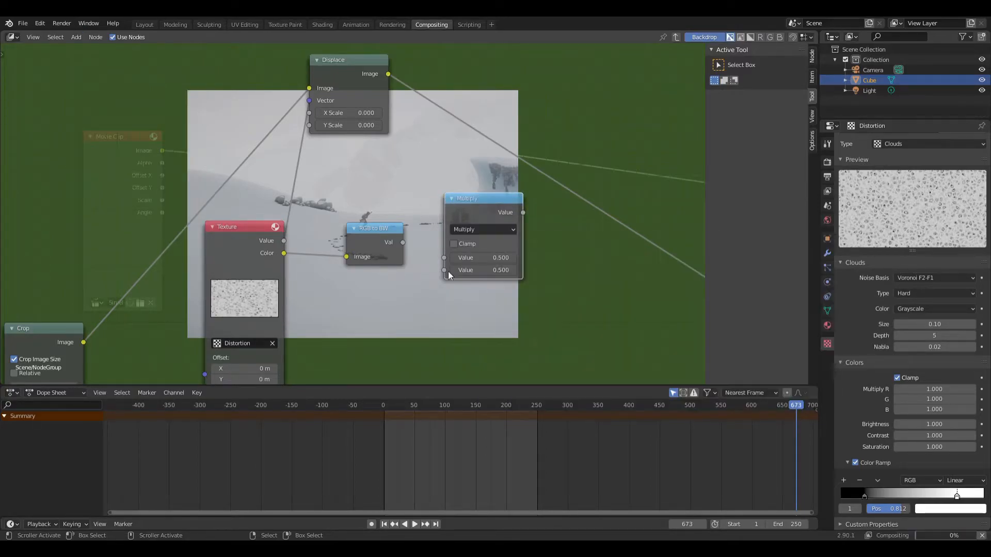
# - Connect the RGB to BW output to the Multiply node's first value and set the second value to 1.5
pyautogui.moveTo(403, 243); pyautogui.dragTo(445, 257)
pyautogui.click(485, 270)
pyautogui.write('1.5')
pyautogui.press('Return')
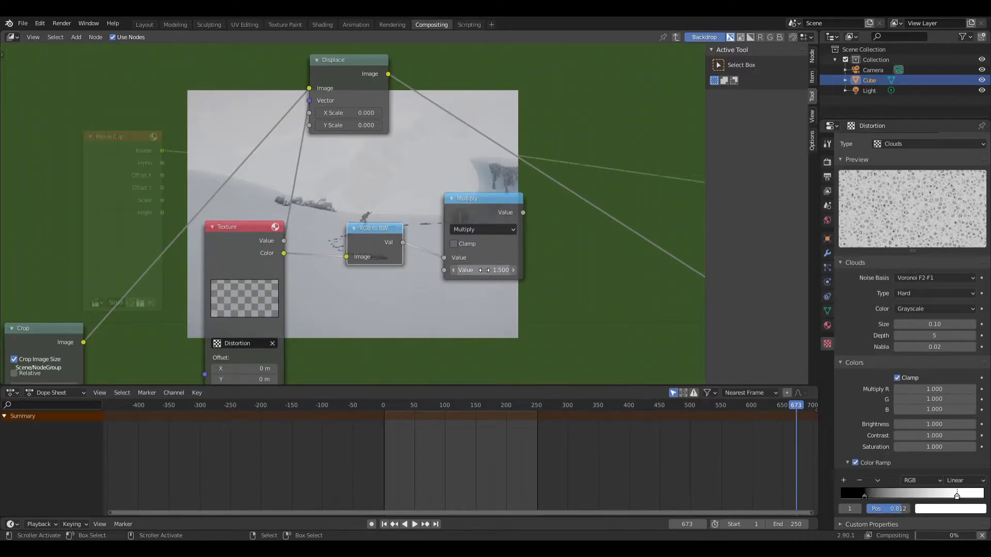
# - Insert an RGB Curves node on the link between the Displace node and the Group Output
pyautogui.moveTo(530, 110); pyautogui.dragTo(352, 143, button='middle')
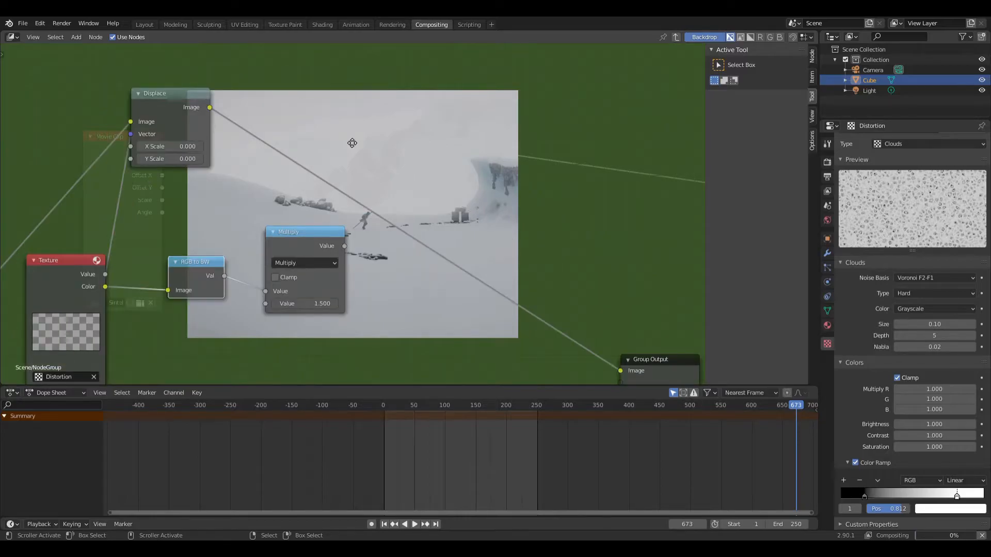
pyautogui.click(76, 35)
pyautogui.moveTo(92, 85)
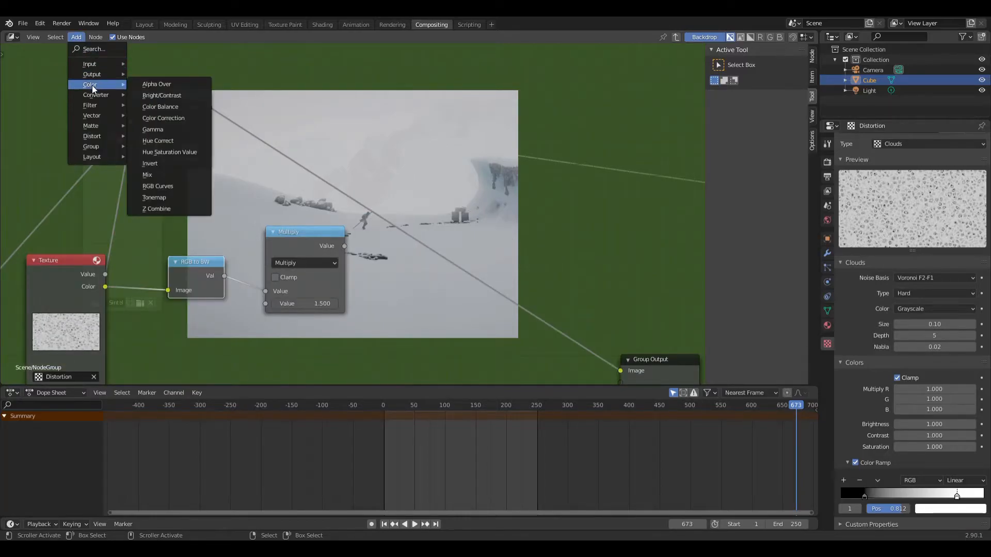
pyautogui.click(155, 185)
pyautogui.click(249, 376)
pyautogui.moveTo(373, 231); pyautogui.dragTo(406, 316, button='middle')
pyautogui.moveTo(346, 134); pyautogui.dragTo(371, 84)
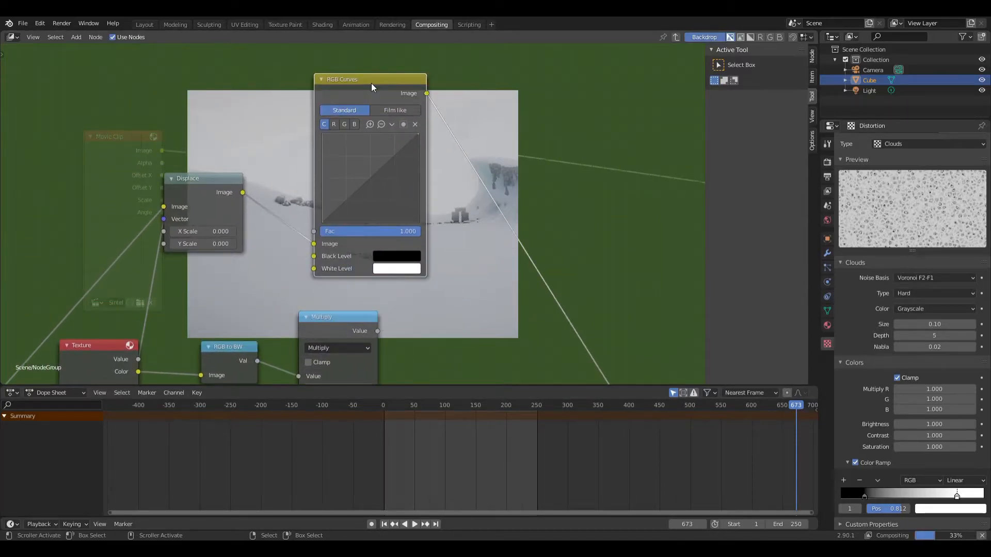
# - Flatten the green and blue curves of the RGB Curves node to 0 so only the red channel remains
pyautogui.scroll(2, 383, 124)
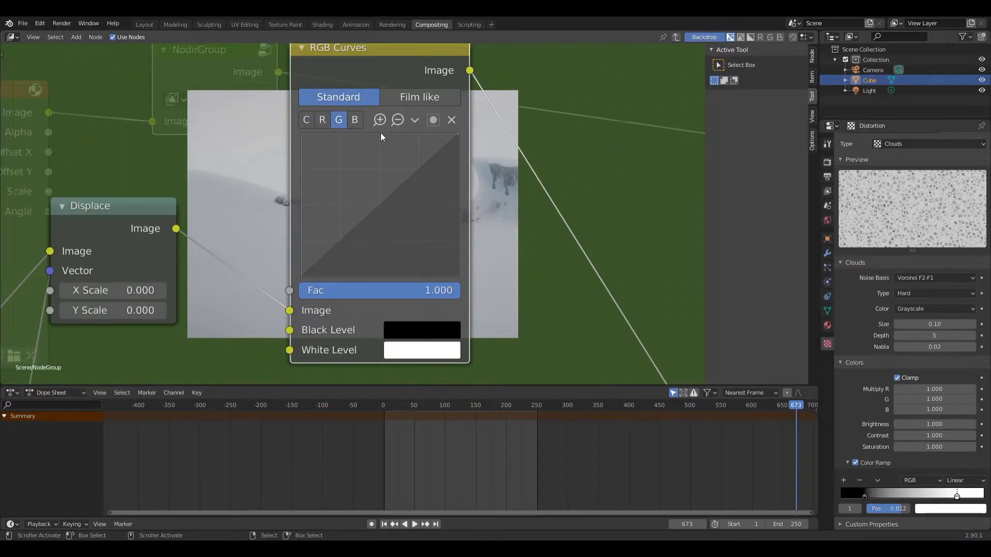
pyautogui.moveTo(456, 138); pyautogui.dragTo(443, 262)
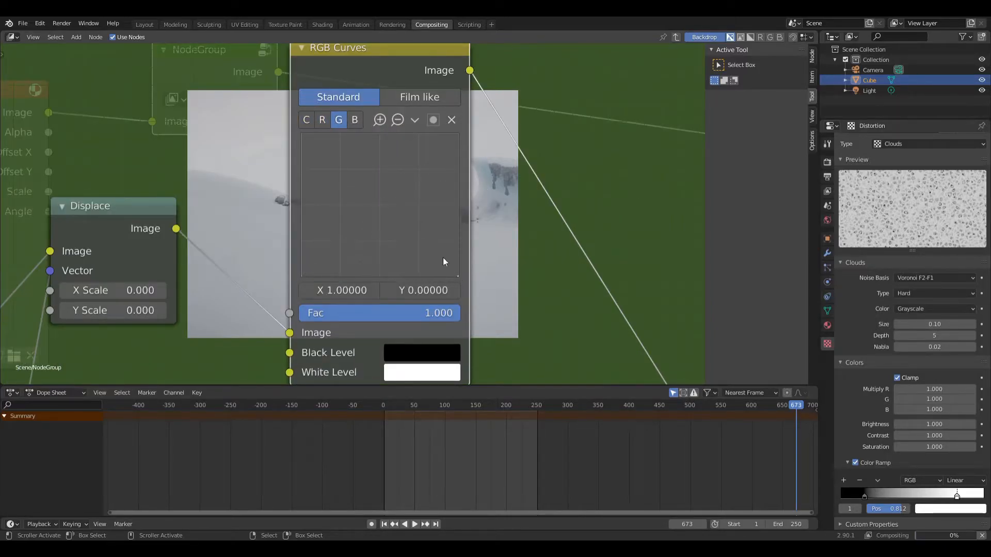
pyautogui.click(354, 120)
pyautogui.click(322, 121)
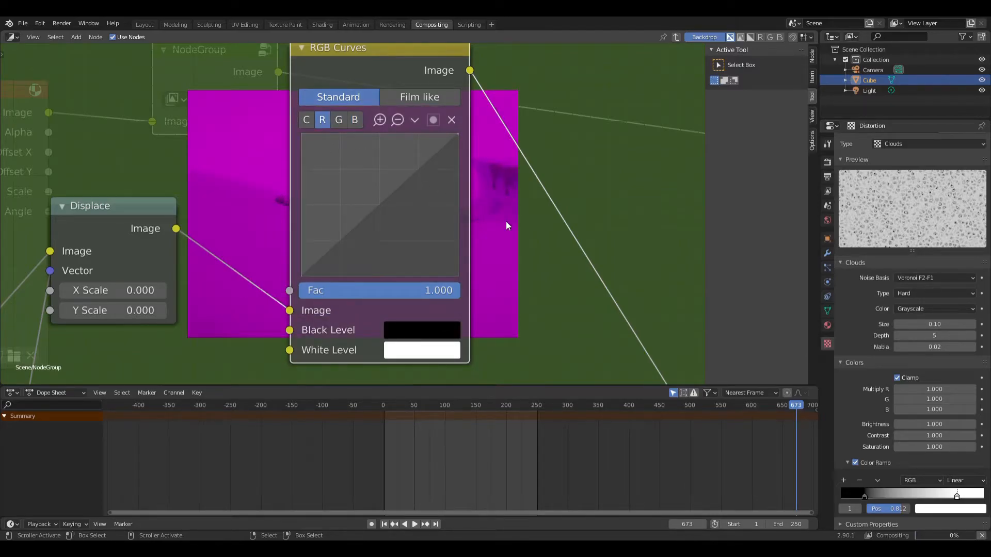
# - Insert a Translate node between RGB Curves and the Group Output and set its X to -3
pyautogui.press('Home')
pyautogui.click(78, 37)
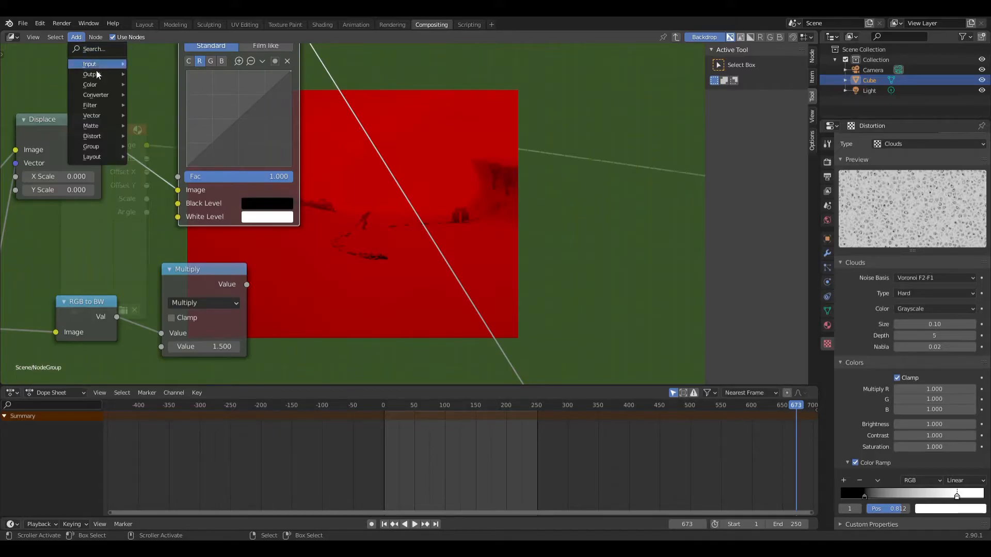
pyautogui.moveTo(99, 135)
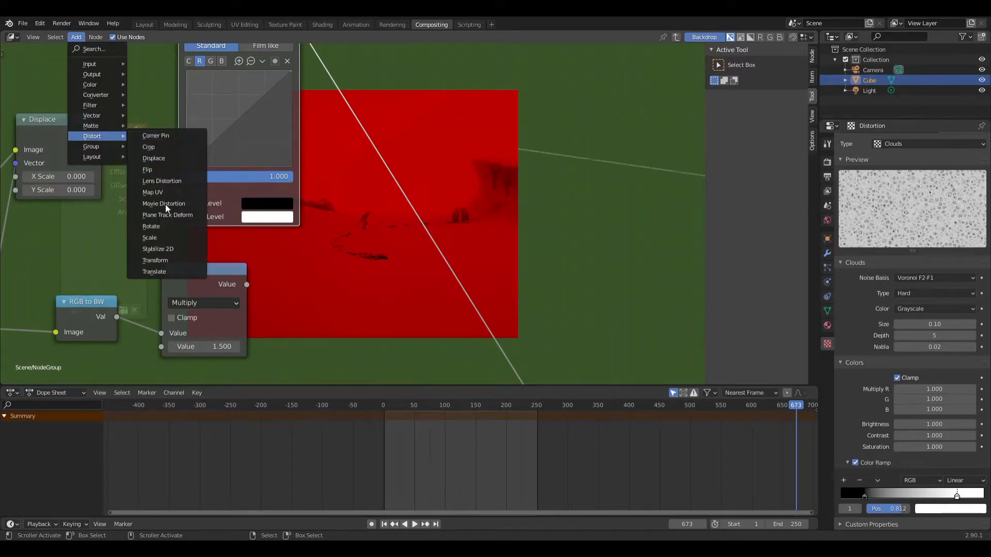
pyautogui.click(165, 270)
pyautogui.click(428, 157)
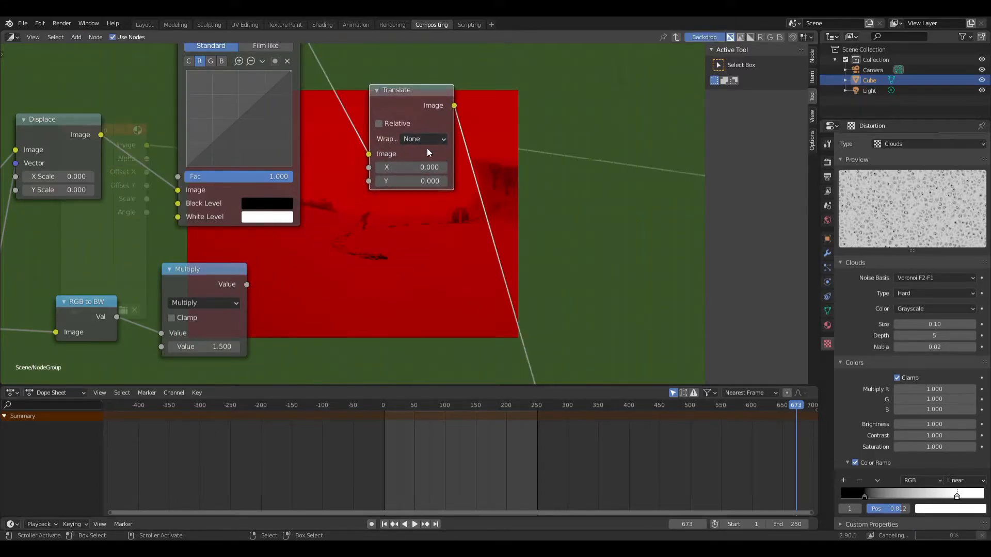
pyautogui.scroll(1, 424, 167)
pyautogui.click(434, 153)
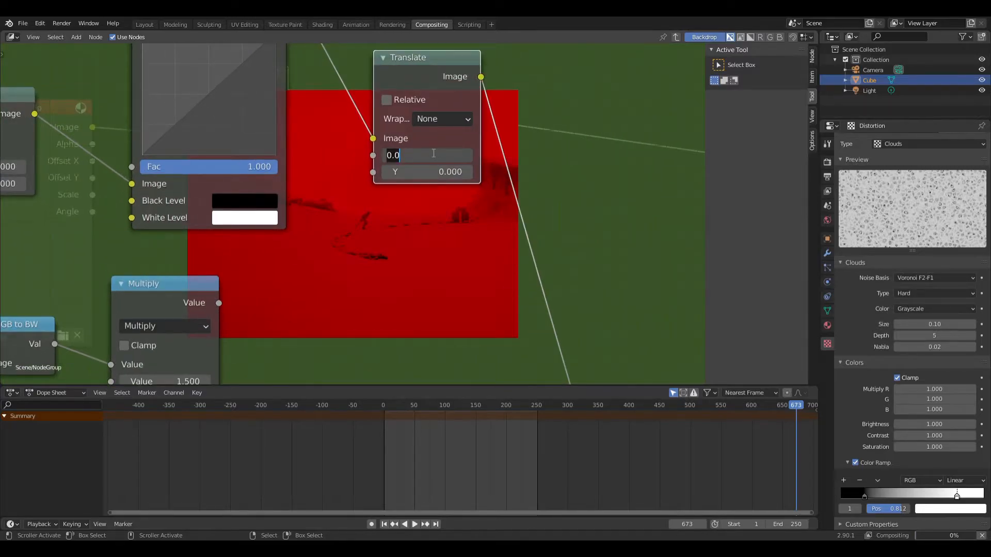
pyautogui.write('-3')
pyautogui.press('Return')
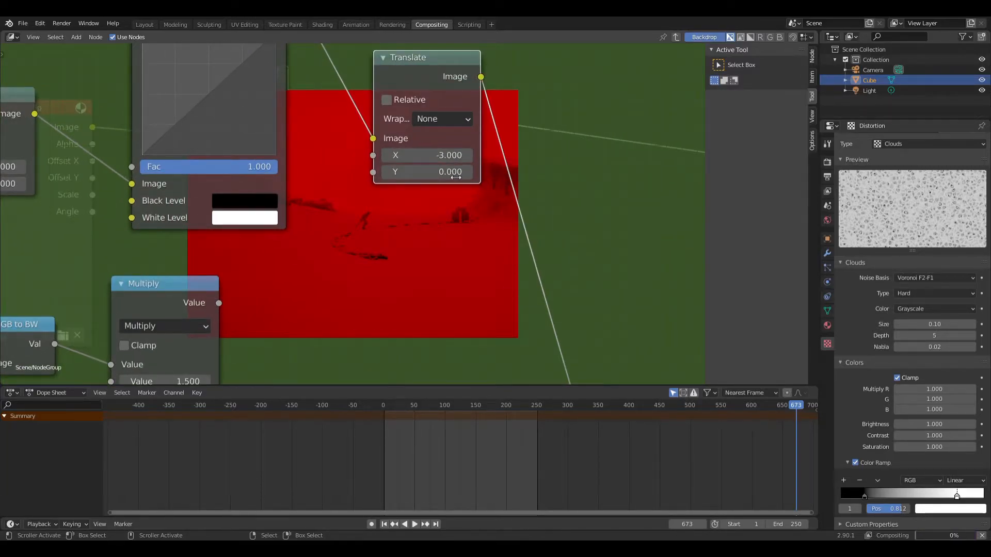
# - Insert a Blur node on the link between the Translate node and the Group Output
pyautogui.scroll(-3, 454, 172)
pyautogui.moveTo(478, 189); pyautogui.dragTo(389, 186, button='middle')
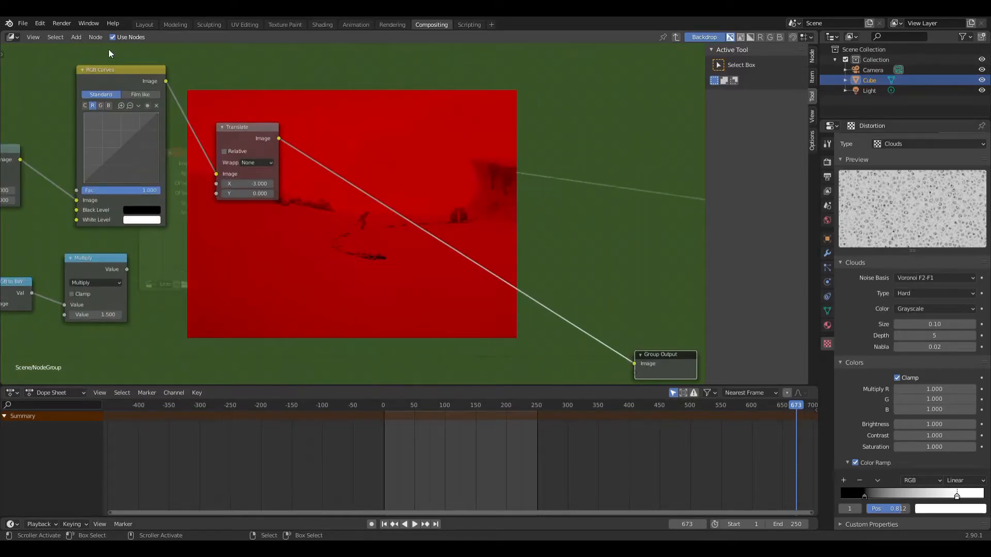
pyautogui.click(76, 37)
pyautogui.moveTo(95, 106)
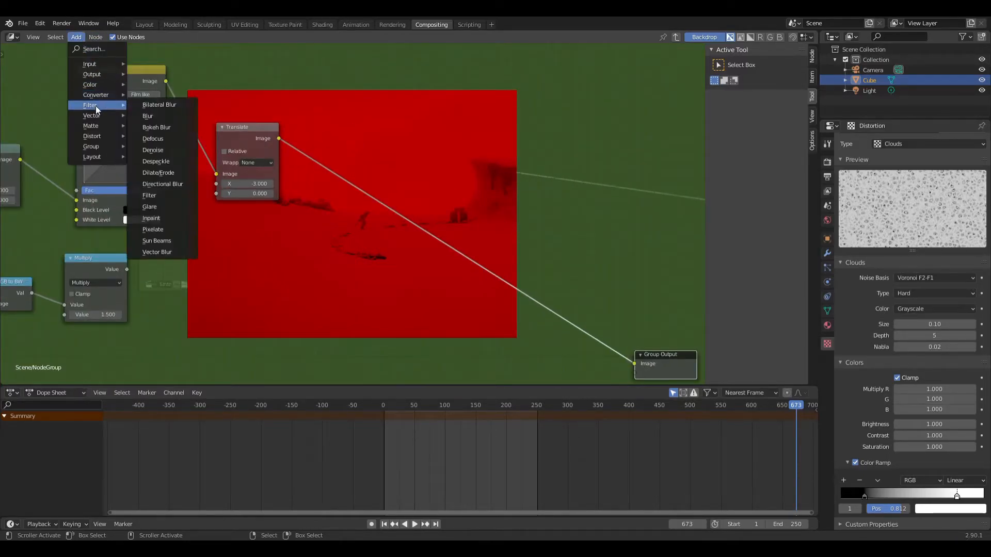
pyautogui.click(162, 118)
pyautogui.click(431, 201)
# - Set the Blur node's X to 15 and connect the Multiply node's Value output to its Size input
pyautogui.scroll(2, 429, 199)
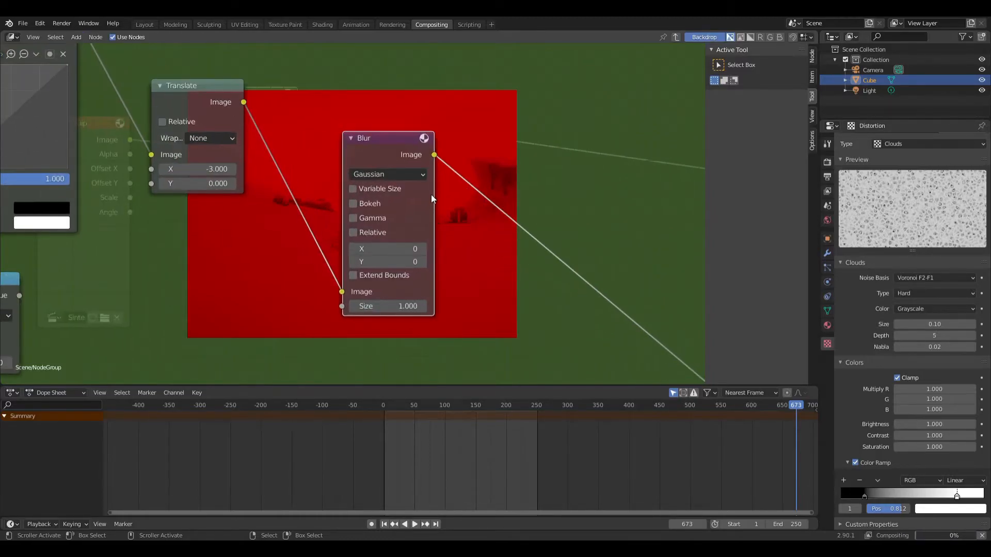
pyautogui.click(402, 248)
pyautogui.write('15')
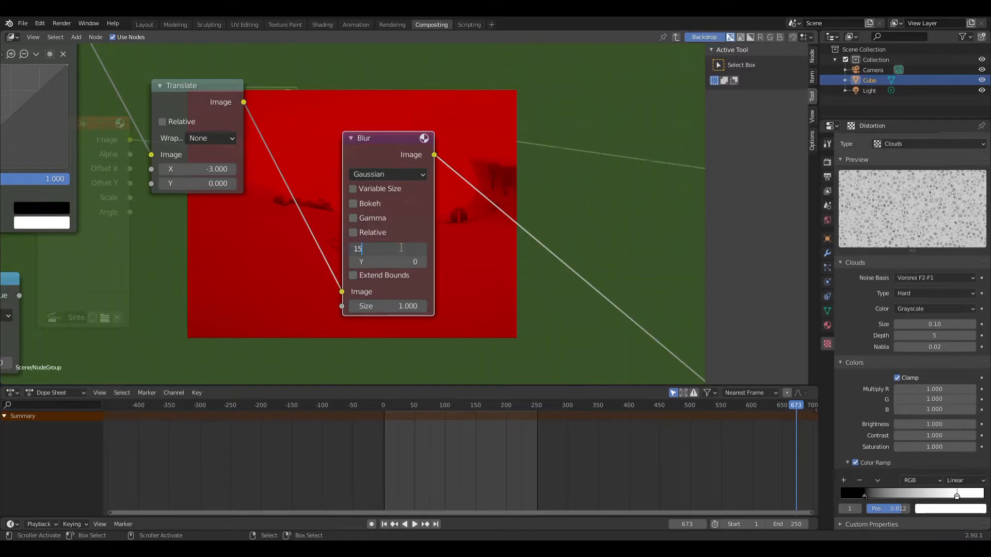
pyautogui.press('Return')
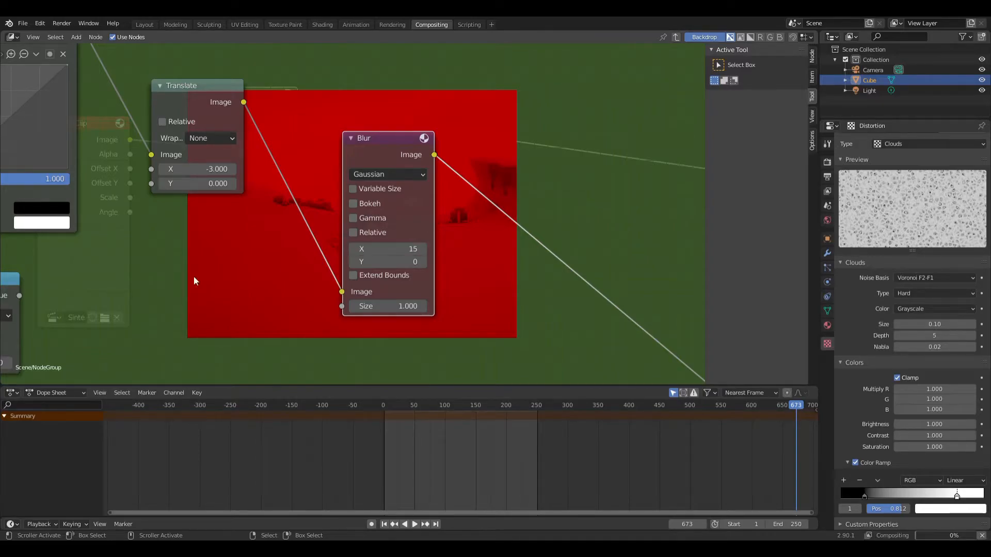
pyautogui.moveTo(20, 296); pyautogui.dragTo(342, 306)
# - Insert keyframes on the Texture node's Offset values at the current frame
pyautogui.scroll(-3, 473, 270)
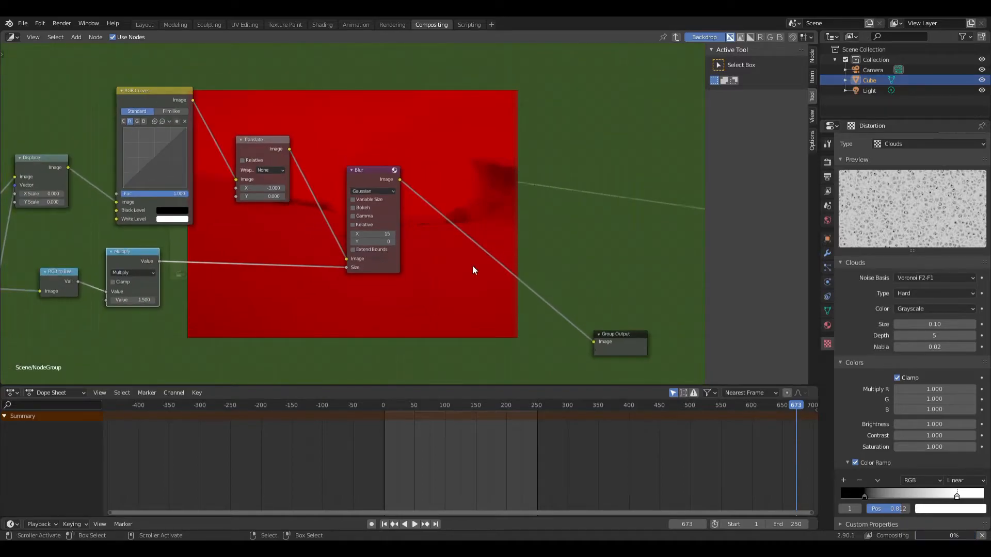
pyautogui.scroll(-1, 474, 270)
pyautogui.moveTo(344, 307); pyautogui.dragTo(579, 191, button='middle')
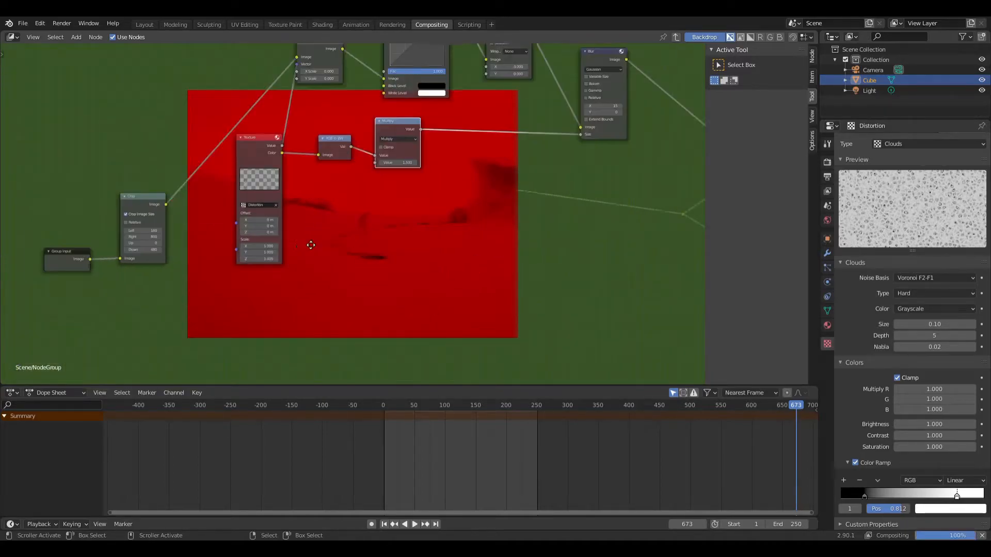
pyautogui.moveTo(317, 245); pyautogui.dragTo(377, 239, button='middle')
pyautogui.scroll(10, 345, 222)
pyautogui.rightClick(316, 220)
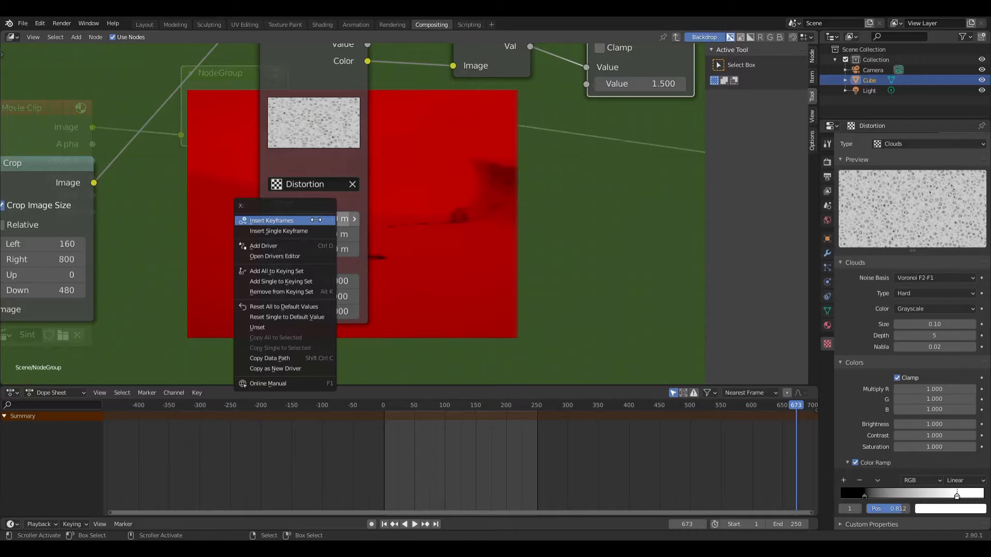
pyautogui.click(316, 220)
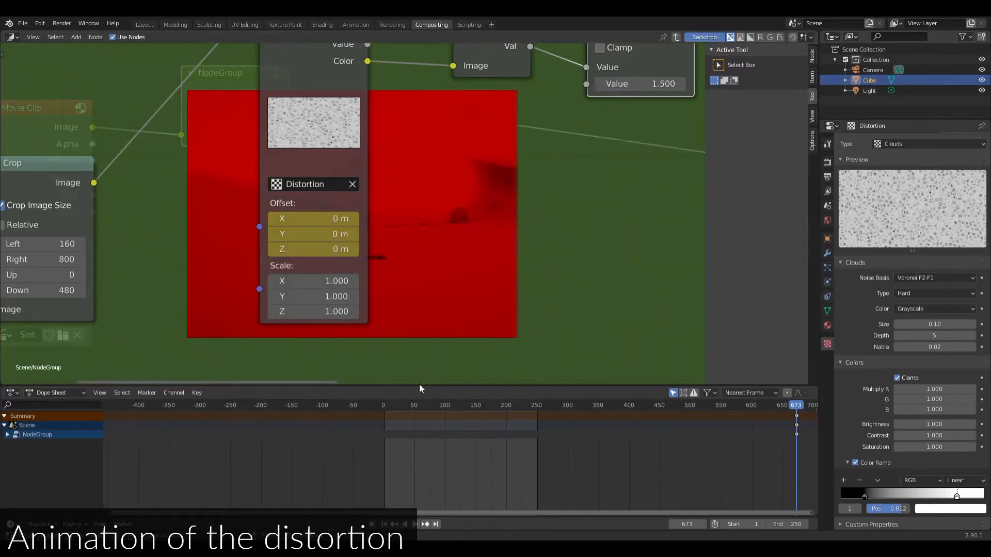
# - Enlarge the Dope Sheet area as a Graph Editor and show only the X offset curve of the NodeGroup
pyautogui.moveTo(419, 386); pyautogui.dragTo(420, 161)
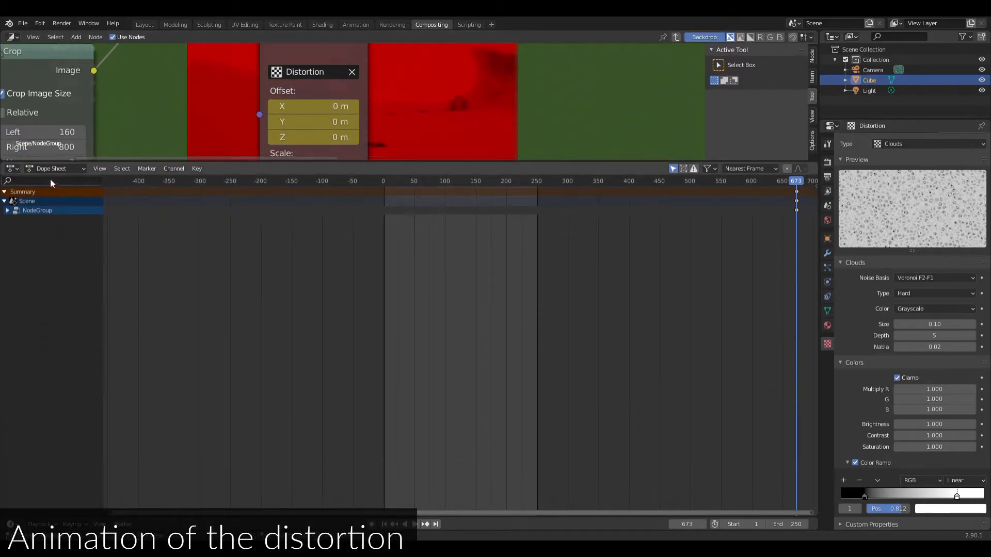
pyautogui.click(12, 168)
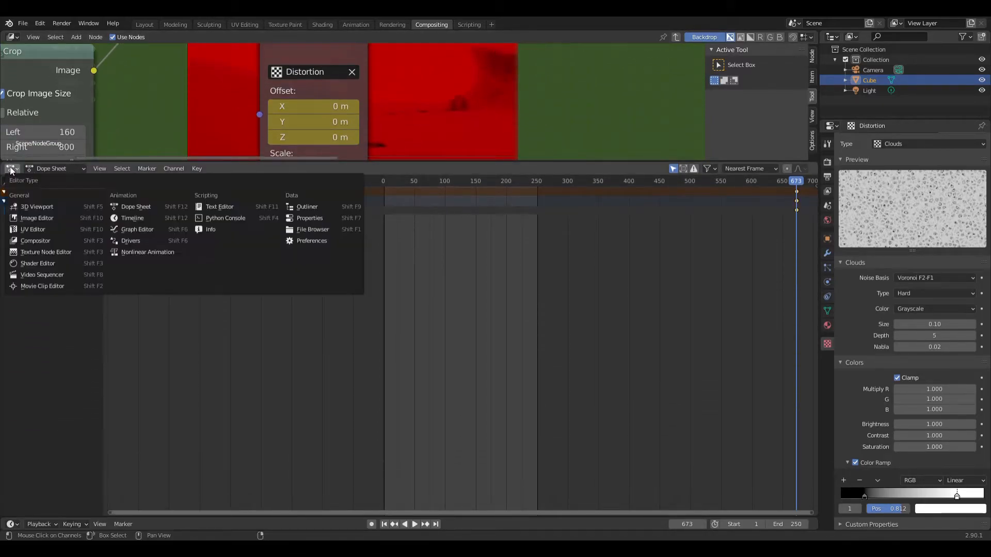
pyautogui.click(161, 228)
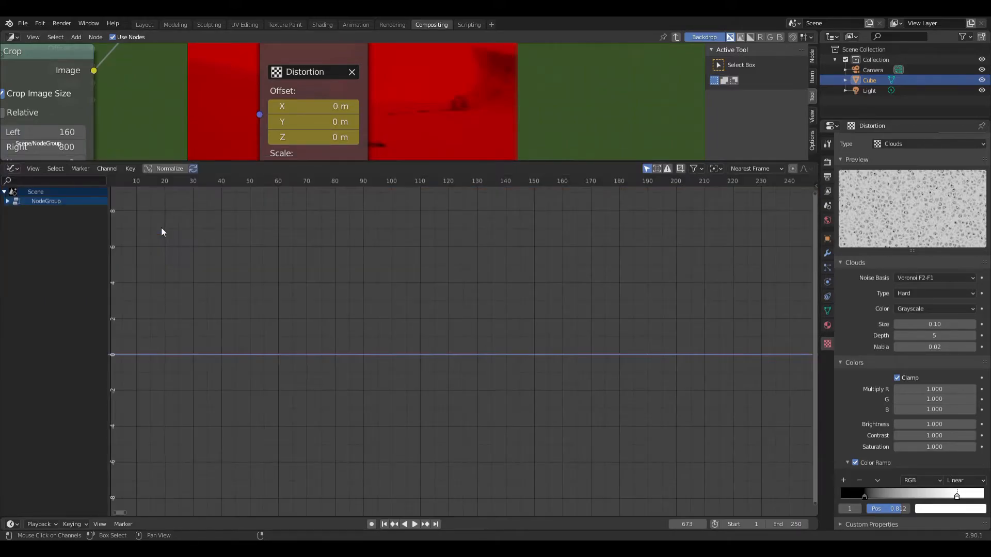
pyautogui.click(8, 201)
pyautogui.moveTo(16, 219); pyautogui.dragTo(17, 228)
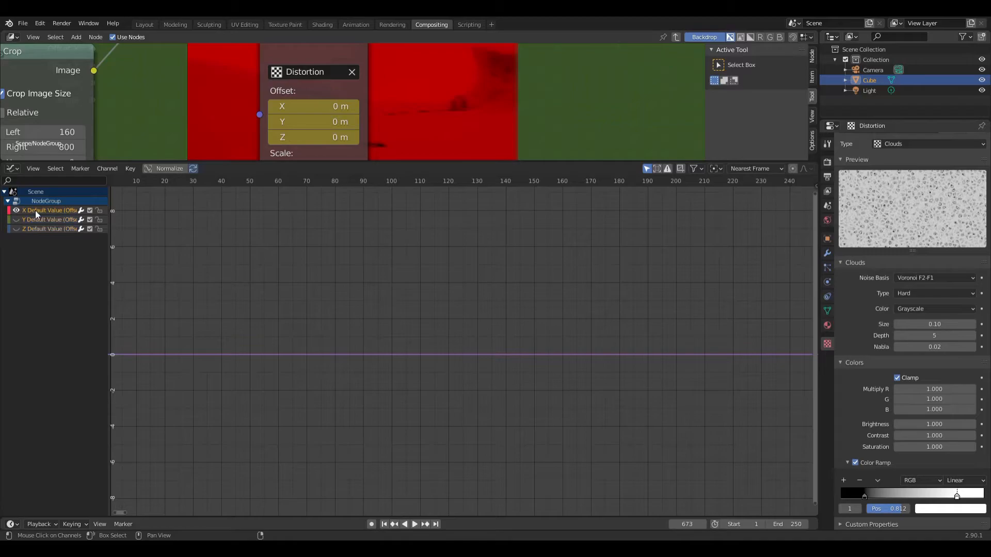
# - Add a Noise modifier to the X offset curve of the NodeGroup
pyautogui.click(38, 169)
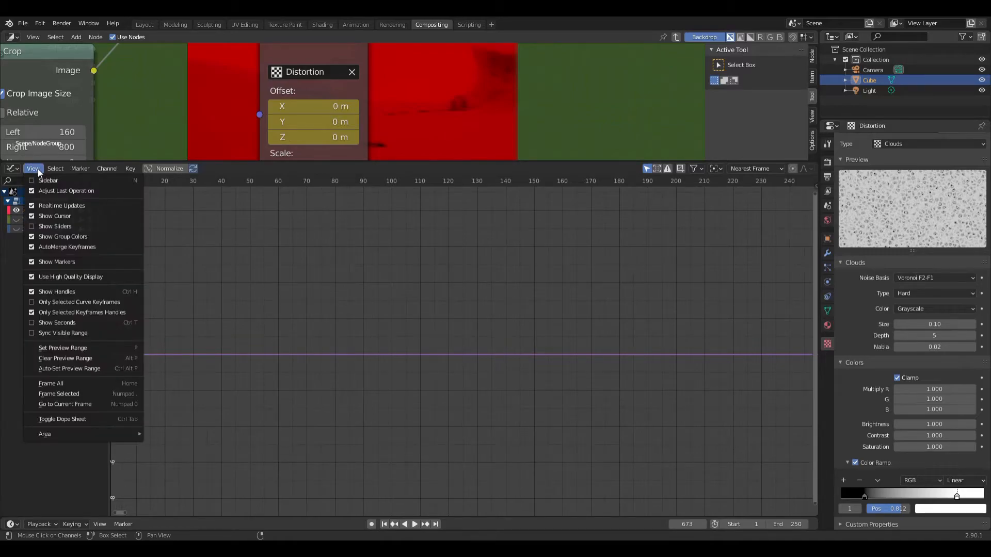
pyautogui.click(42, 177)
pyautogui.click(812, 221)
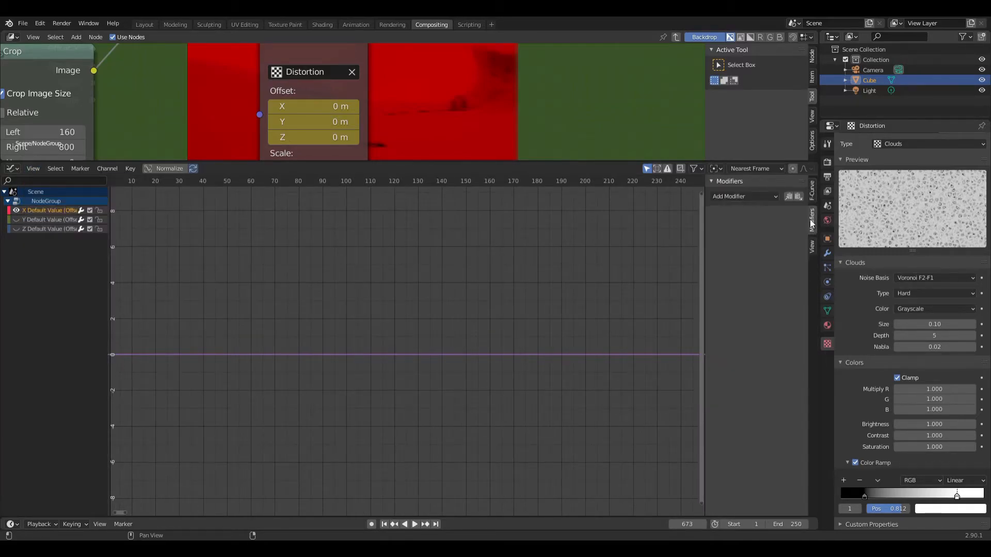
pyautogui.click(751, 196)
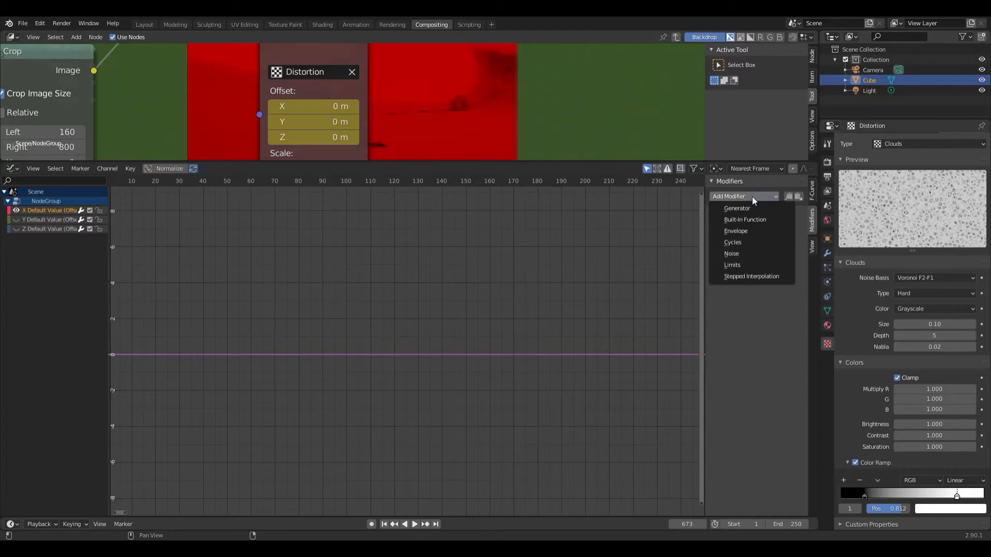
pyautogui.click(739, 252)
# - Set the Noise modifier's scale to 43 and its strength to 7
pyautogui.click(732, 243)
pyautogui.write('1.040')
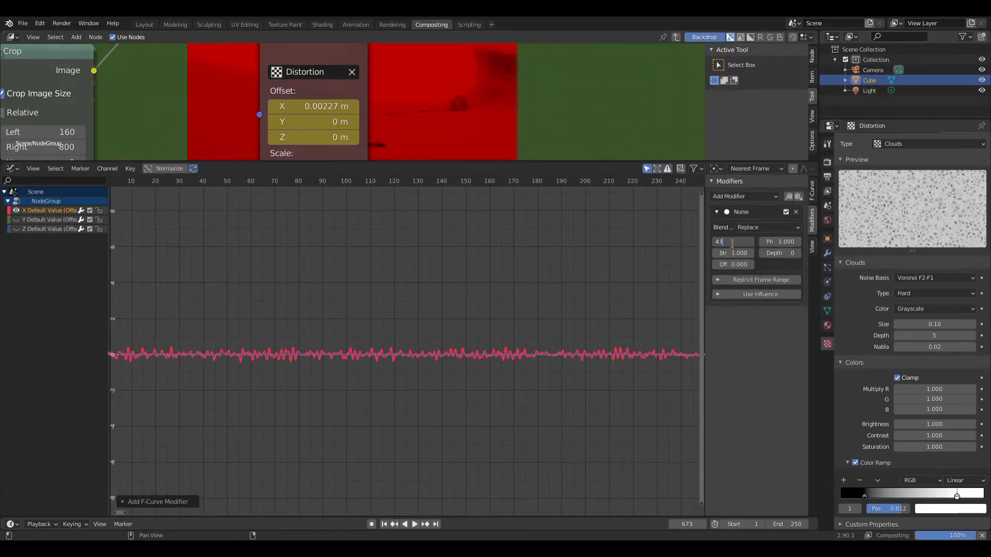
pyautogui.press('Tab')
pyautogui.write('7')
pyautogui.press('Tab')
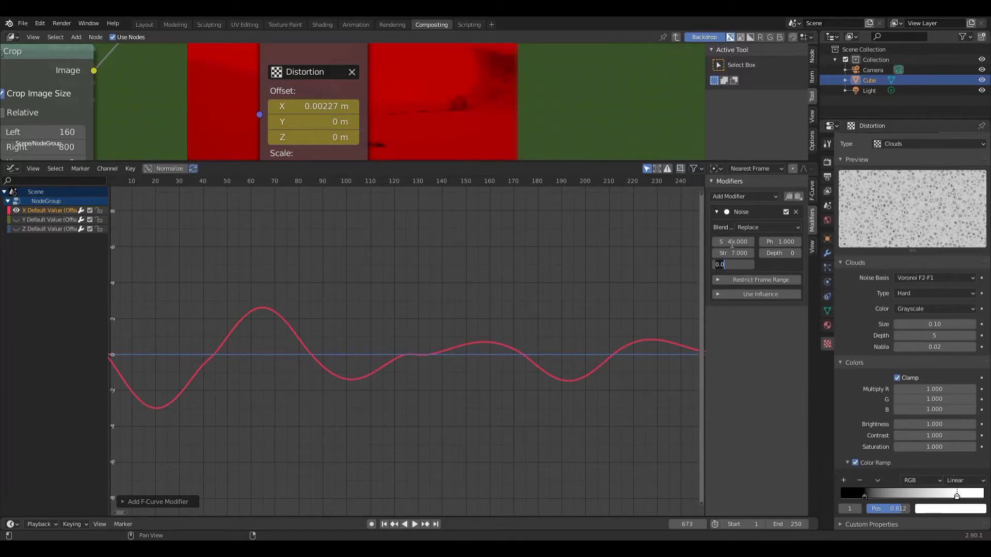
pyautogui.press('Return')
# - Add a Stepped Interpolation modifier to the X offset curve with a step size of 24 and an offset of 16
pyautogui.click(754, 196)
pyautogui.click(759, 274)
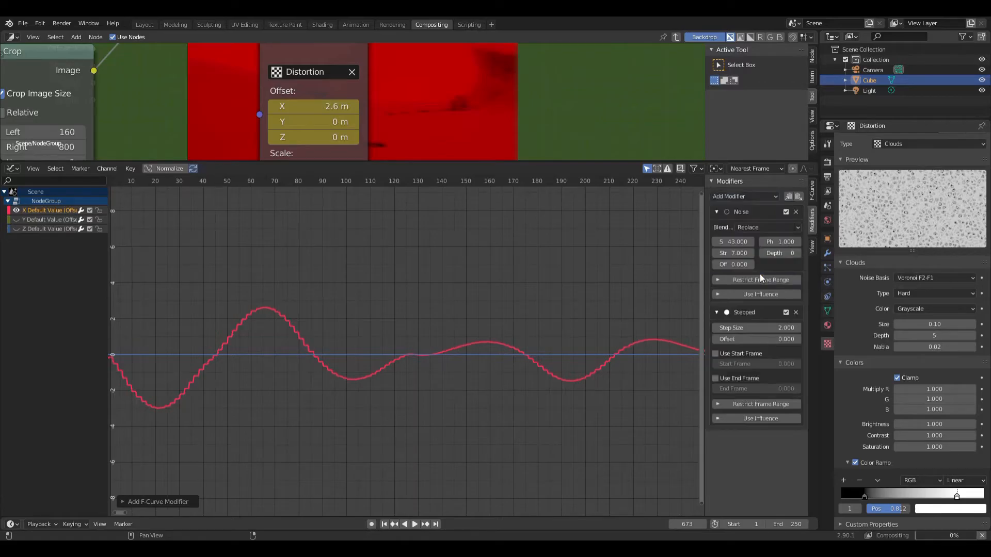
pyautogui.click(758, 327)
pyautogui.write('24')
pyautogui.press('Tab')
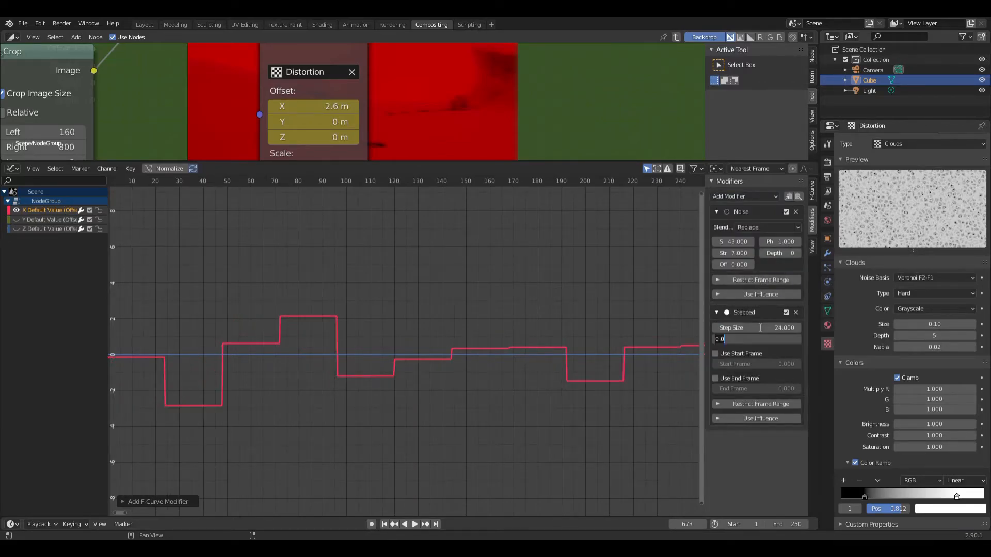
pyautogui.write('16')
pyautogui.press('Return')
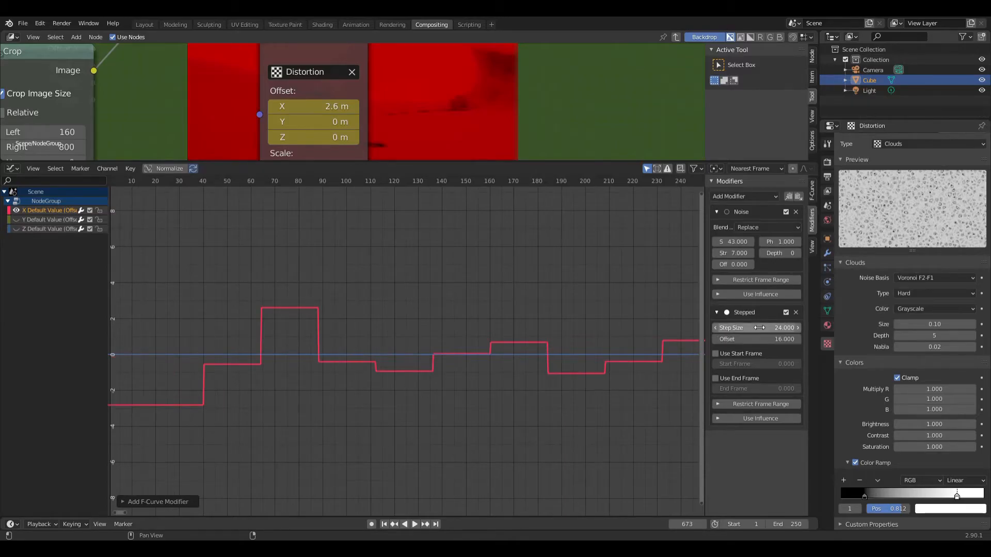
# - Move the current frame to 4713 and shrink the Graph Editor to enlarge the node editor
pyautogui.scroll(-5, 493, 291)
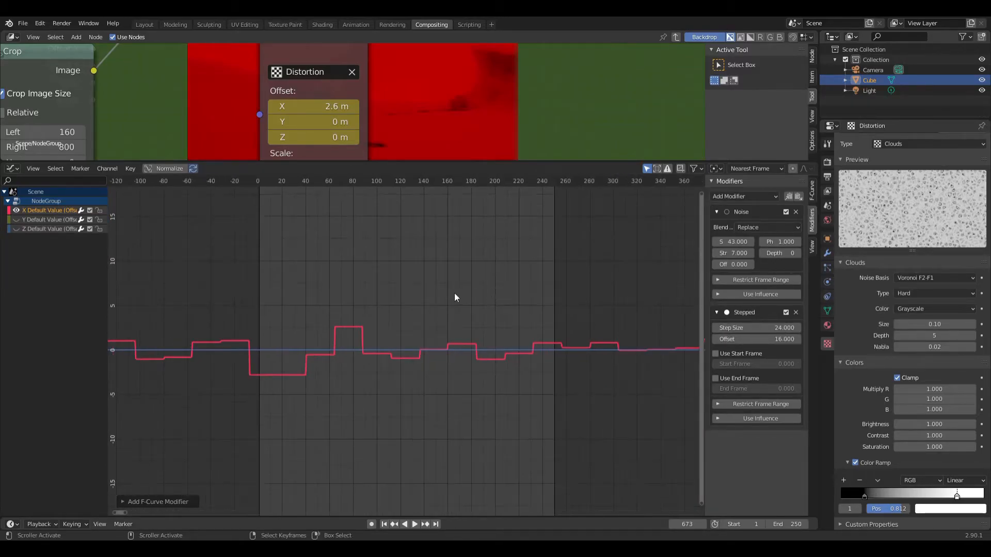
pyautogui.moveTo(267, 180); pyautogui.dragTo(668, 190)
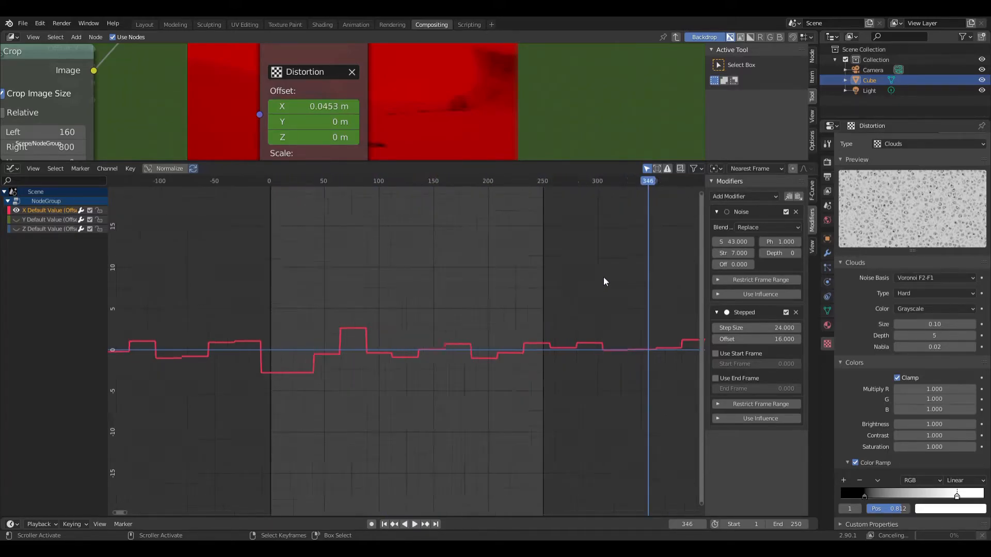
pyautogui.scroll(-4, 601, 278)
pyautogui.keyDown('ctrl'); pyautogui.moveTo(600, 278); pyautogui.dragTo(426, 302, button='middle'); pyautogui.keyUp('ctrl')
pyautogui.click(488, 181)
pyautogui.moveTo(490, 162); pyautogui.dragTo(503, 471)
# - Add an RGB Curves node below the Texture node and connect the Crop node's Image output to its Image input
pyautogui.scroll(-5, 500, 304)
pyautogui.moveTo(462, 333); pyautogui.dragTo(595, 238, button='middle')
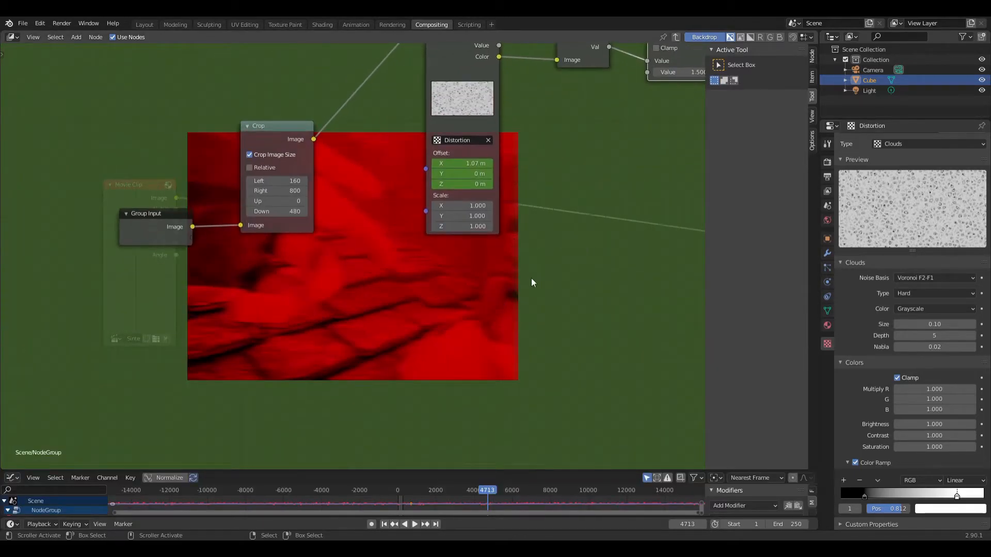
pyautogui.moveTo(535, 286); pyautogui.dragTo(465, 235, button='middle')
pyautogui.click(80, 36)
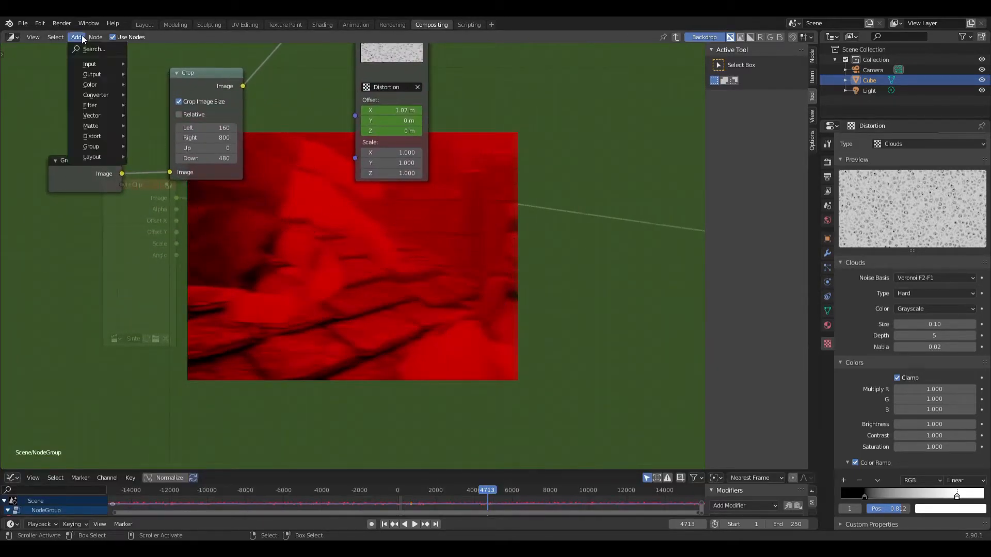
pyautogui.moveTo(91, 85)
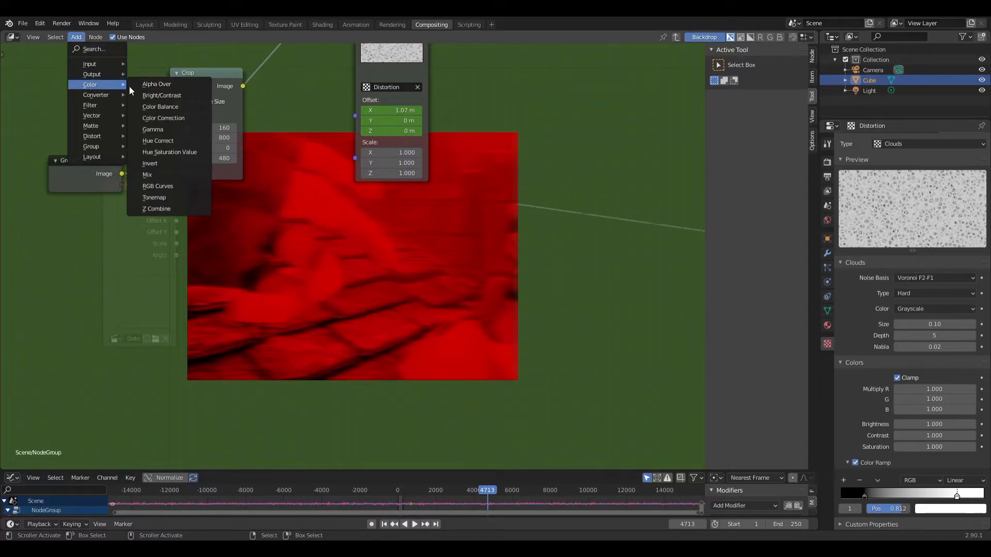
pyautogui.click(170, 186)
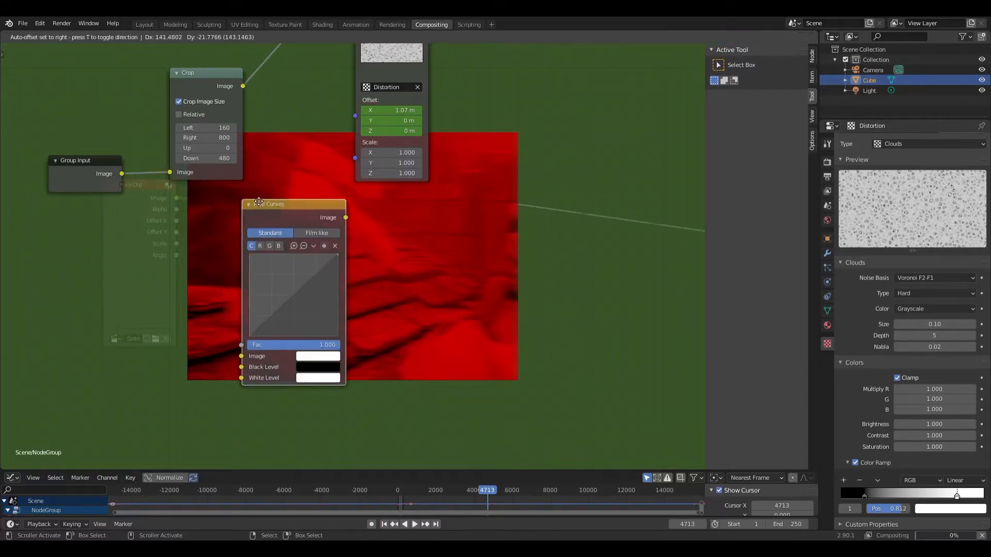
pyautogui.click(343, 195)
pyautogui.moveTo(249, 90); pyautogui.dragTo(367, 332)
# - Flatten the red and blue channel curves of the new RGB Curves node by lowering their end points to Y 0
pyautogui.keyDown('ctrl'); pyautogui.moveTo(443, 308); pyautogui.dragTo(518, 259, button='middle'); pyautogui.keyUp('ctrl')
pyautogui.click(324, 185)
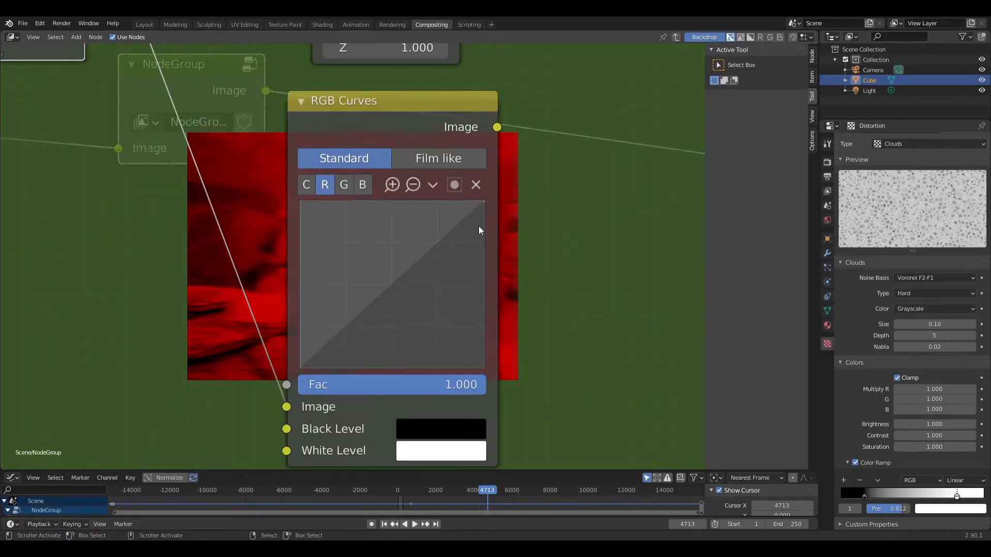
pyautogui.moveTo(485, 202); pyautogui.dragTo(484, 368)
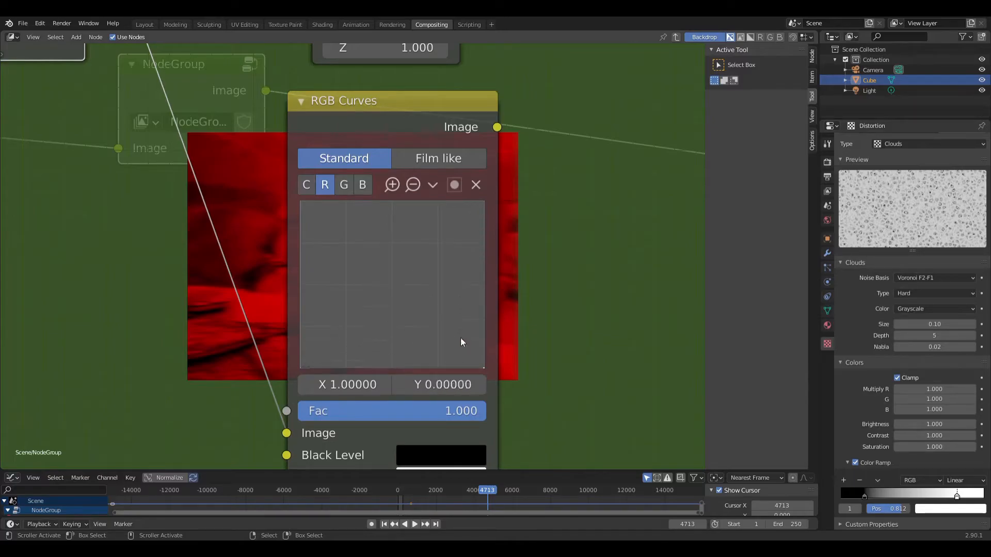
pyautogui.click(362, 185)
pyautogui.click(344, 185)
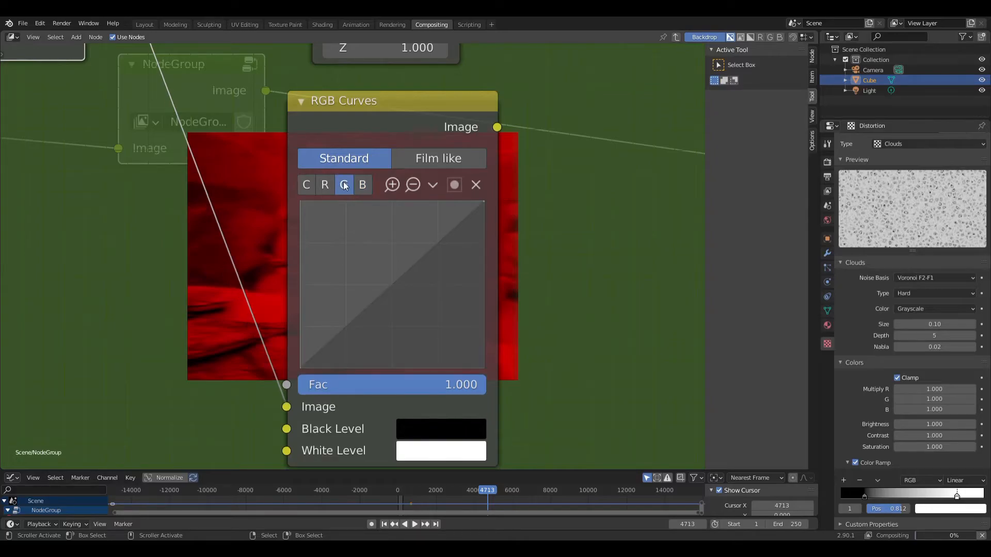
# - Add a Mix node beside the new RGB Curves node
pyautogui.scroll(-6, 342, 182)
pyautogui.moveTo(554, 177); pyautogui.dragTo(166, 173, button='middle')
pyautogui.click(77, 38)
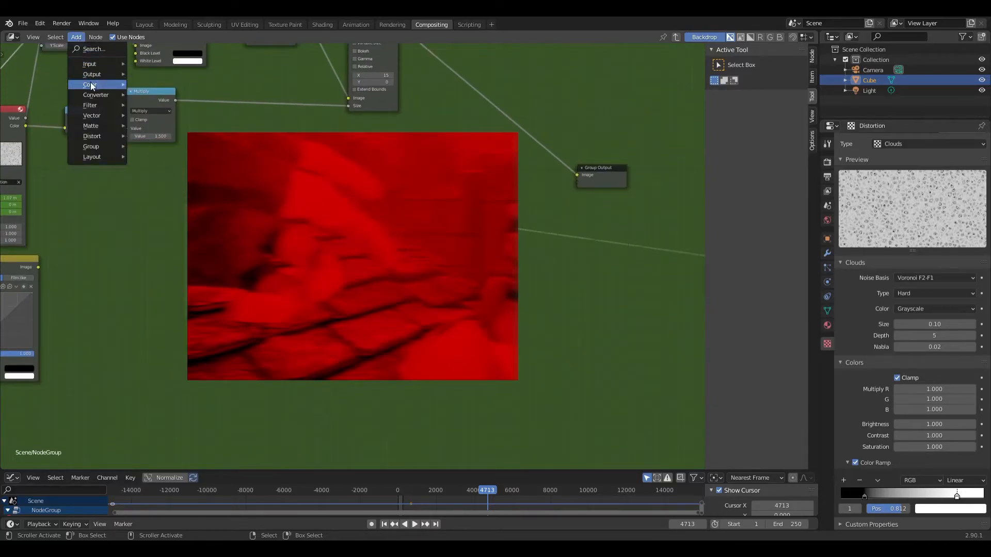
pyautogui.moveTo(93, 85)
pyautogui.click(155, 175)
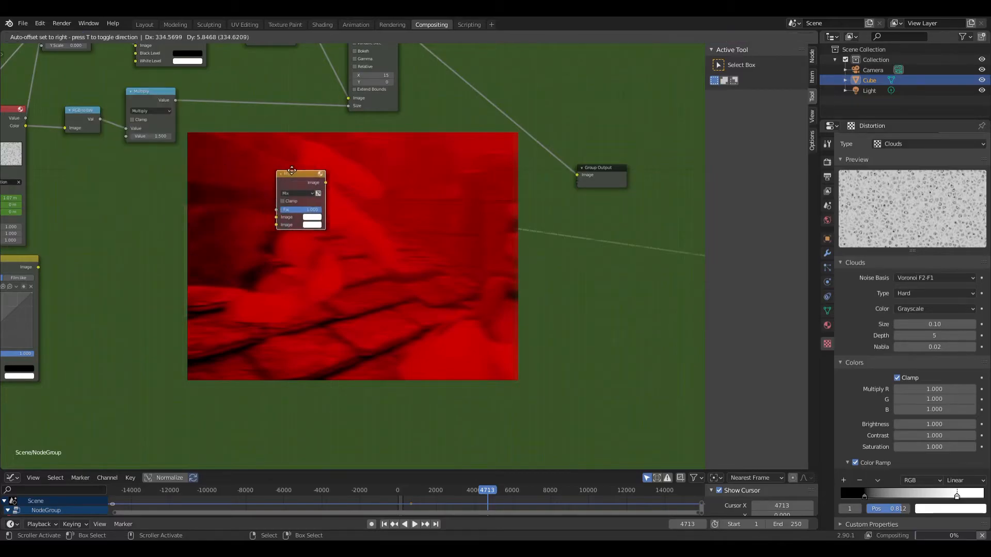
pyautogui.moveTo(217, 303); pyautogui.dragTo(382, 284, button='middle')
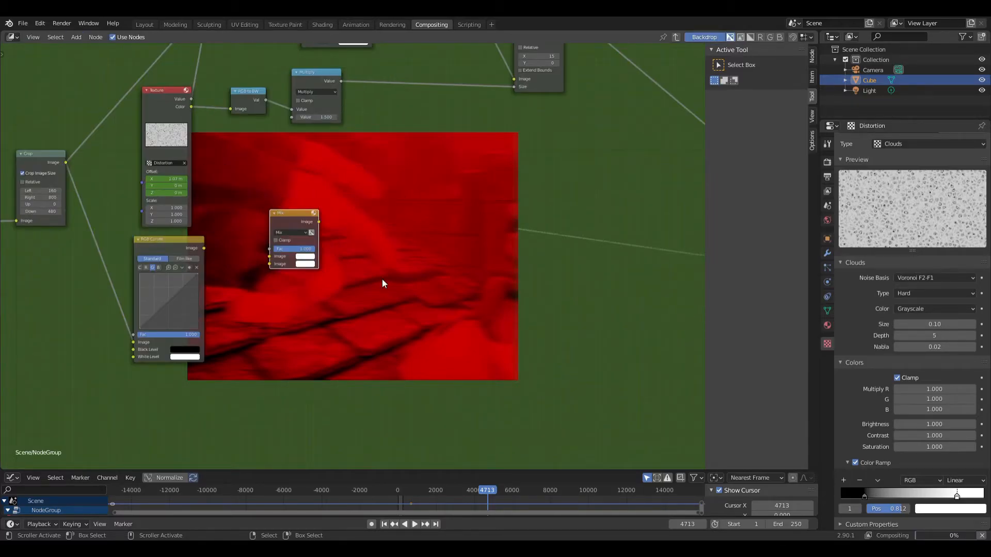
# - Connect the RGB Curves node's Image output to the Mix node's second Image input and set the blend mode to Add
pyautogui.scroll(4, 382, 279)
pyautogui.moveTo(130, 238); pyautogui.dragTo(216, 221, button='middle')
pyautogui.moveTo(226, 225); pyautogui.dragTo(381, 262)
pyautogui.click(415, 187)
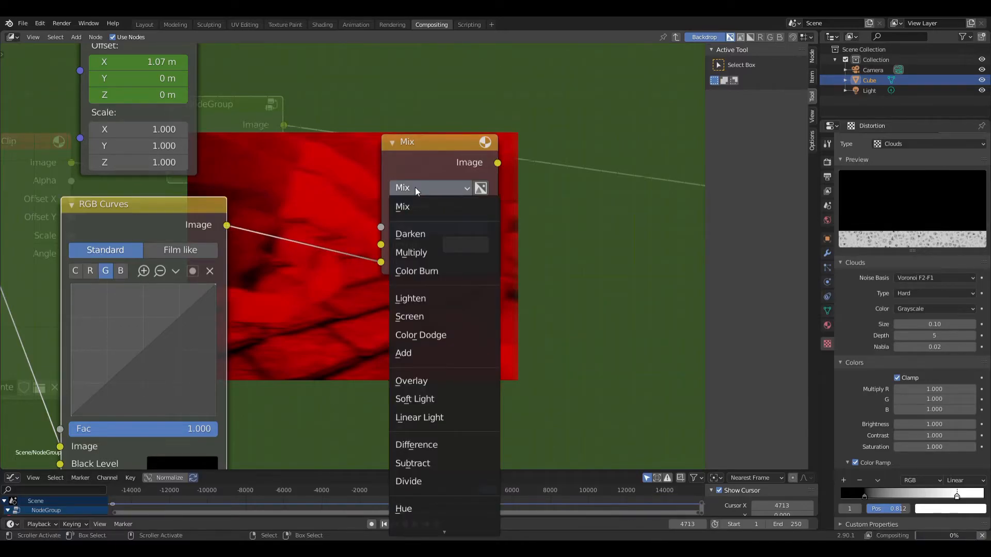
pyautogui.click(419, 353)
# - Move the Add mix node just before the Group Output node
pyautogui.scroll(-3, 539, 253)
pyautogui.scroll(-4, 570, 237)
pyautogui.moveTo(569, 237); pyautogui.dragTo(379, 229, button='middle')
pyautogui.moveTo(205, 242); pyautogui.dragTo(403, 189)
# - Connect the Blur node's output to the Add node's first Image input and the Add node's output to the Group Output
pyautogui.moveTo(459, 158); pyautogui.dragTo(376, 199, button='middle')
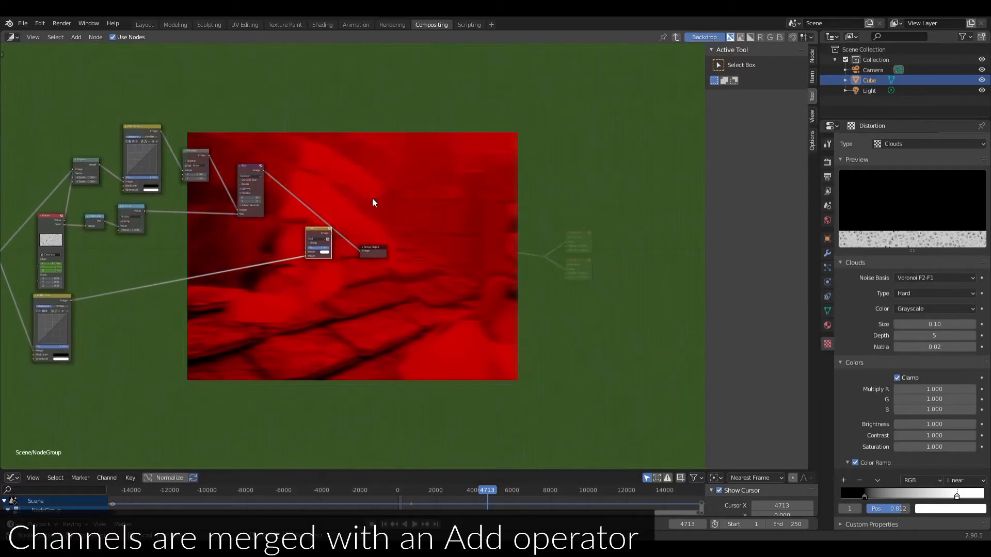
pyautogui.scroll(8, 376, 200)
pyautogui.moveTo(187, 96); pyautogui.dragTo(264, 248)
pyautogui.moveTo(314, 213); pyautogui.dragTo(537, 374)
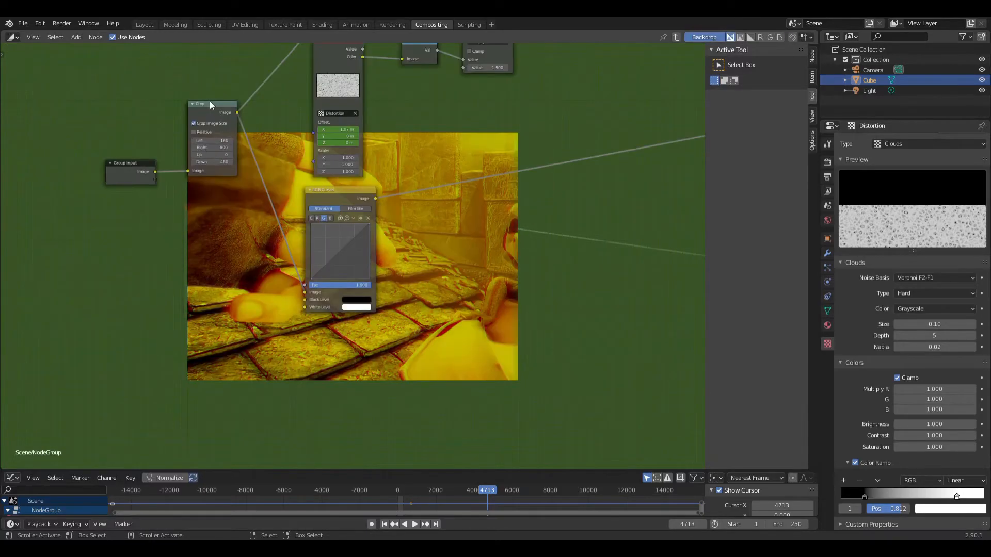
# - Move the Group Input and Crop nodes down and to the left, away from the Texture node
pyautogui.moveTo(205, 109); pyautogui.dragTo(95, 289)
pyautogui.moveTo(413, 341); pyautogui.dragTo(416, 249, button='middle')
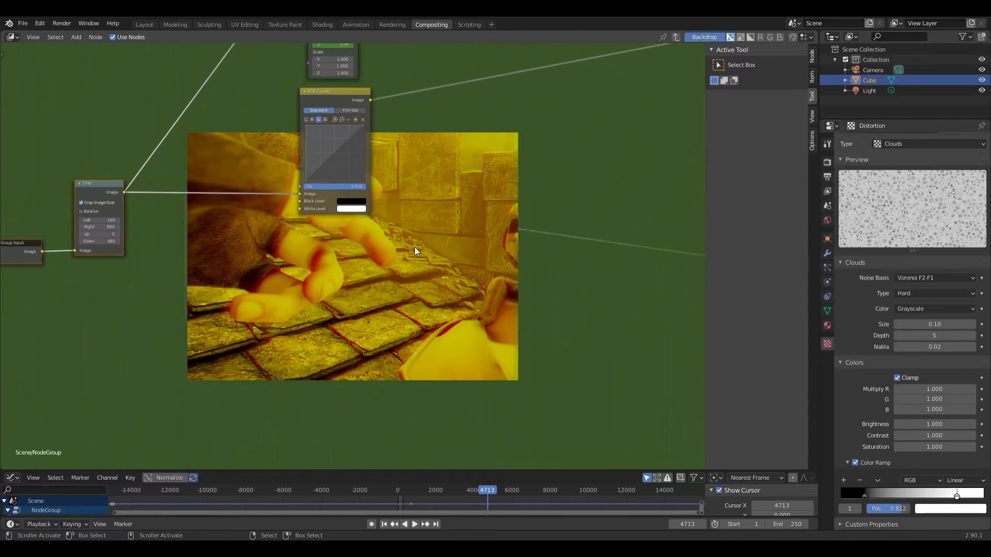
pyautogui.scroll(2, 398, 235)
# - Add another RGB Curves node below the green-channel one and connect the Crop node's Image output to its Image input
pyautogui.click(77, 38)
pyautogui.moveTo(93, 84)
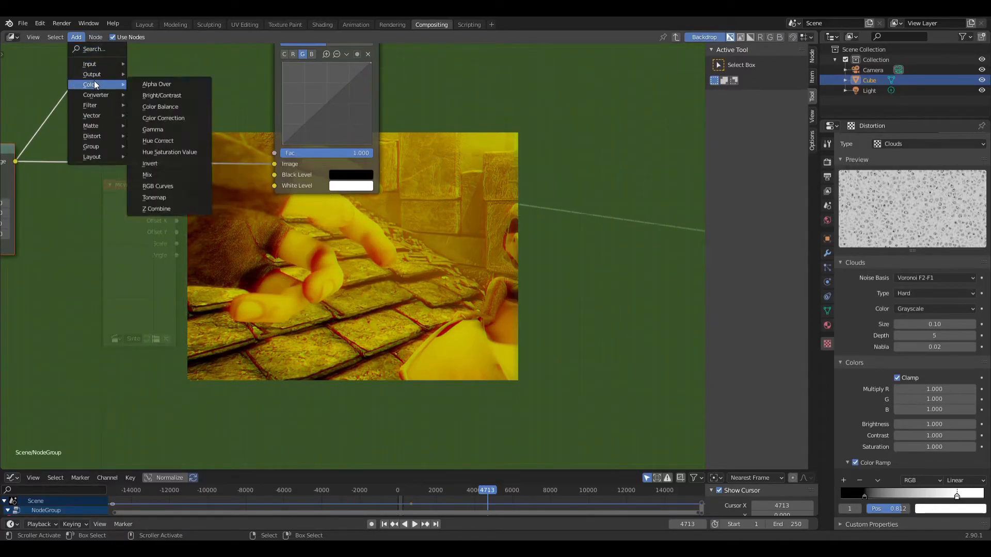
pyautogui.click(158, 186)
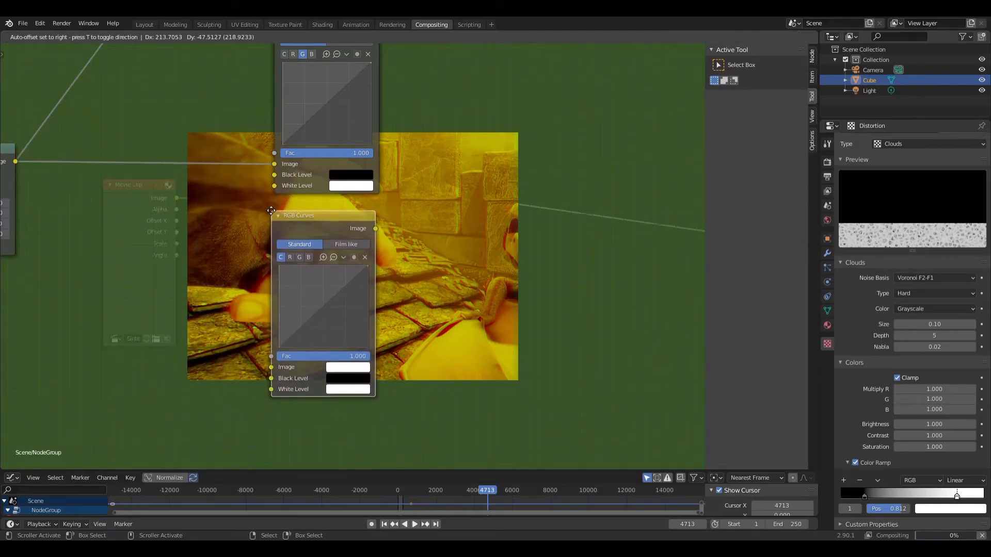
pyautogui.click(273, 209)
pyautogui.moveTo(15, 161); pyautogui.dragTo(273, 367)
# - Flatten the red and green channel curves of the lowest RGB Curves node to Y 0, leaving only blue
pyautogui.scroll(1, 416, 301)
pyautogui.keyDown('ctrl'); pyautogui.moveTo(416, 301); pyautogui.dragTo(436, 184, button='middle'); pyautogui.keyUp('ctrl')
pyautogui.click(254, 162)
pyautogui.moveTo(370, 175); pyautogui.dragTo(369, 294)
pyautogui.click(270, 166)
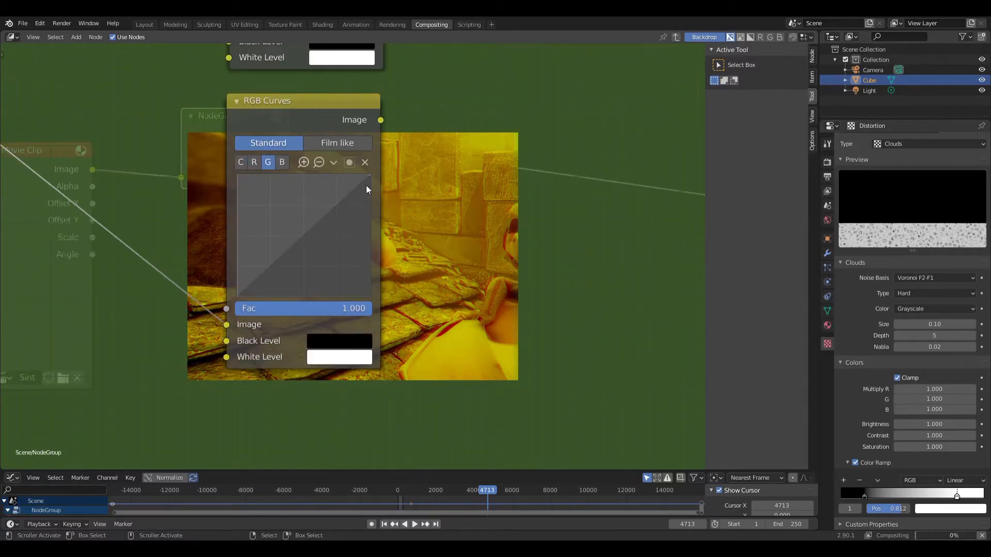
pyautogui.moveTo(367, 176); pyautogui.dragTo(370, 297)
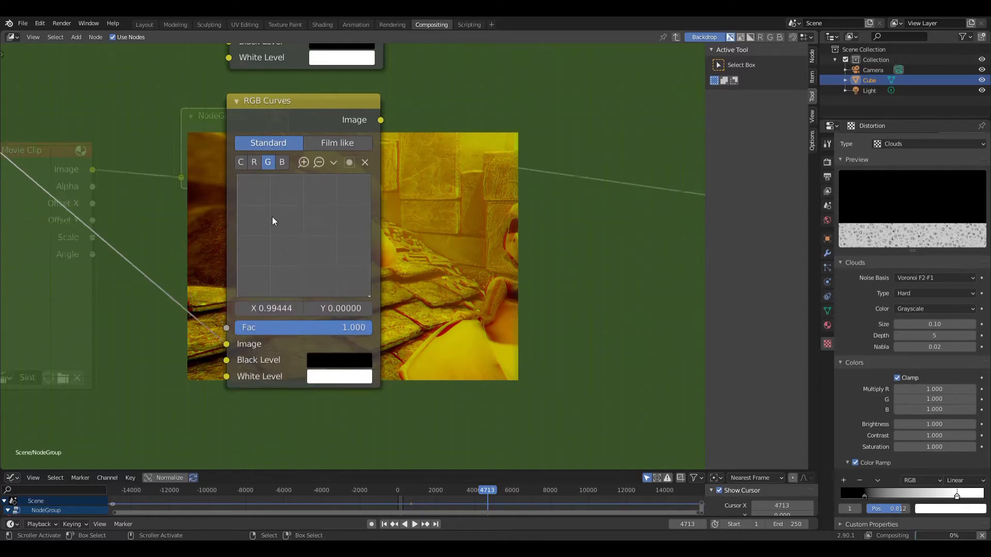
pyautogui.click(278, 167)
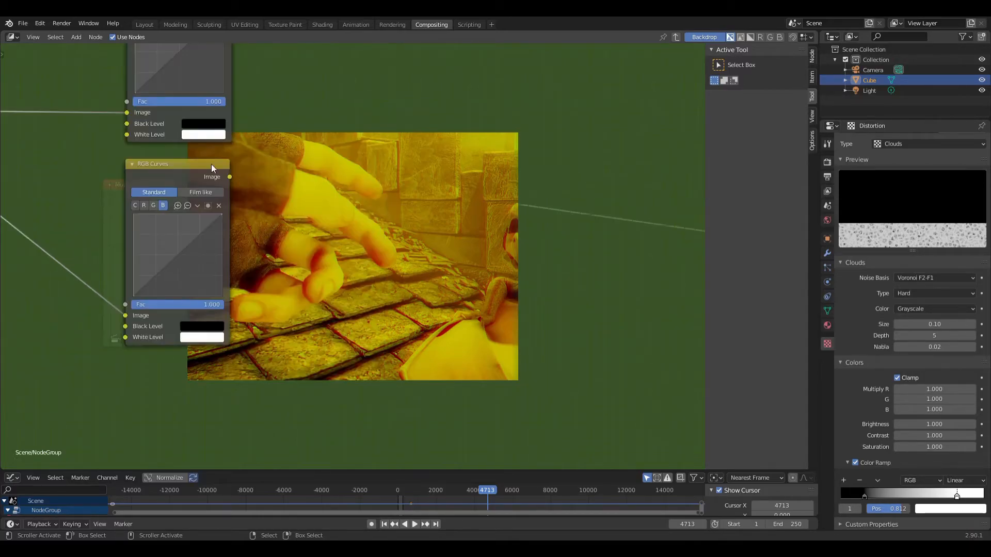
# - Add a Translate node beside the blue-channel RGB Curves node
pyautogui.click(75, 38)
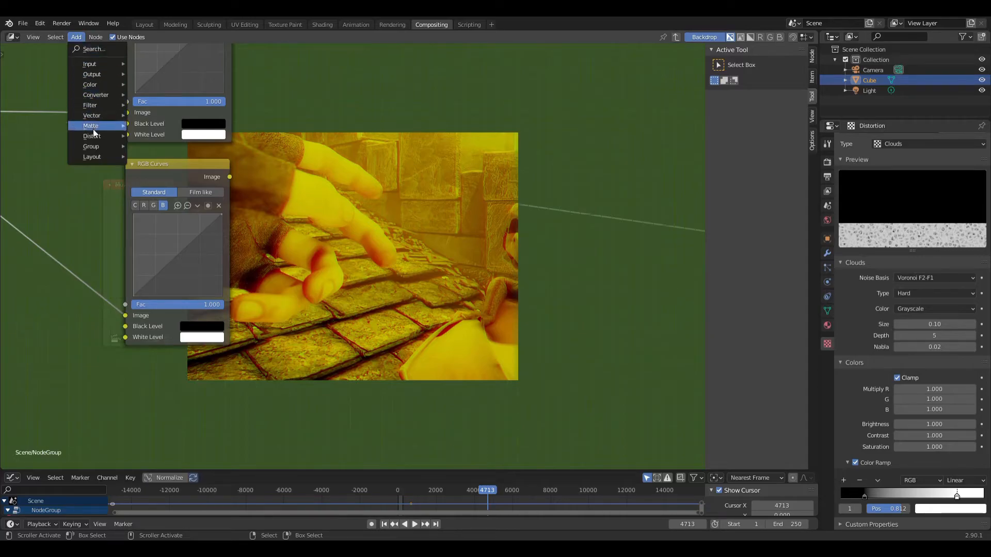
pyautogui.moveTo(94, 136)
pyautogui.click(160, 271)
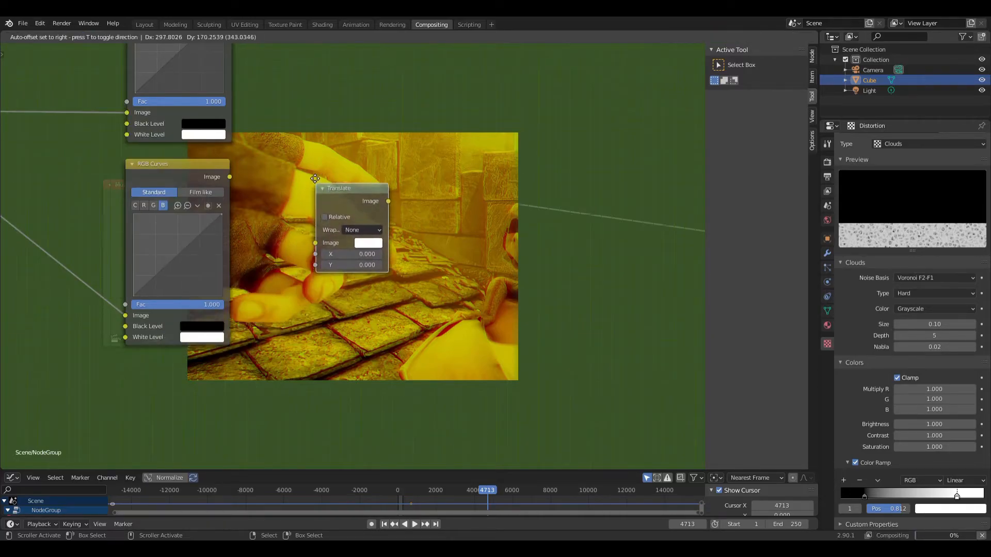
pyautogui.click(323, 184)
pyautogui.scroll(3, 323, 184)
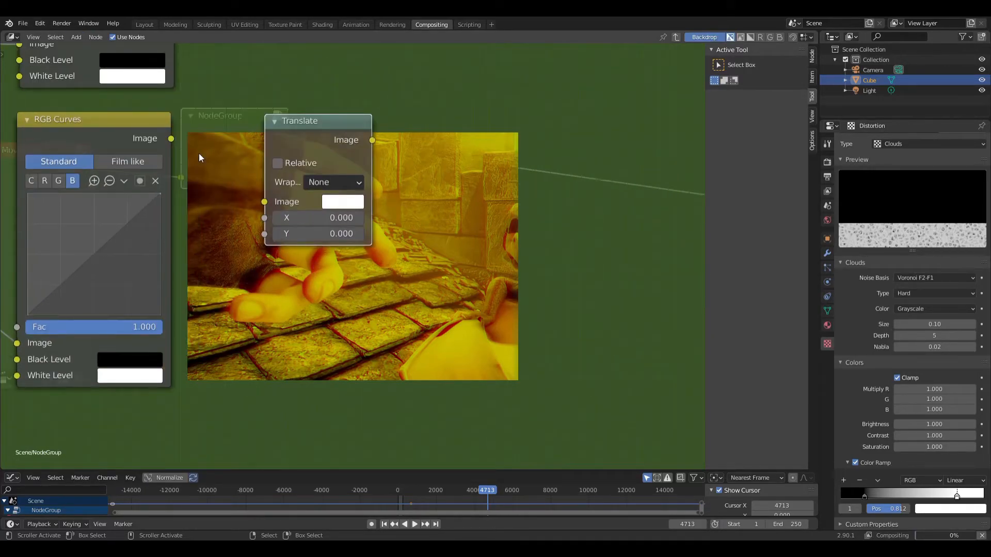
# - Connect the blue-channel RGB Curves output to the Translate node's Image input and set its X to 2
pyautogui.moveTo(171, 139); pyautogui.dragTo(264, 202)
pyautogui.click(324, 220)
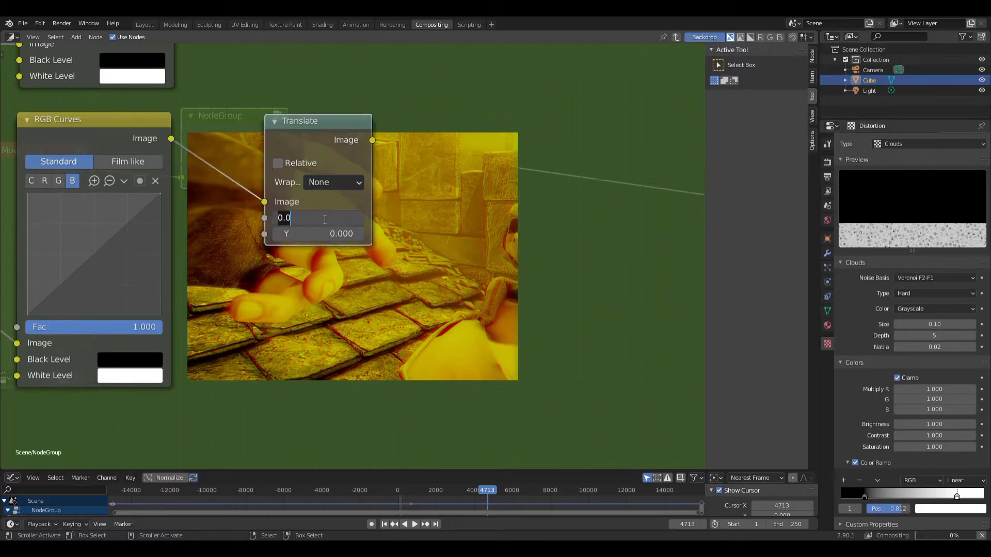
pyautogui.write('2')
pyautogui.press('Return')
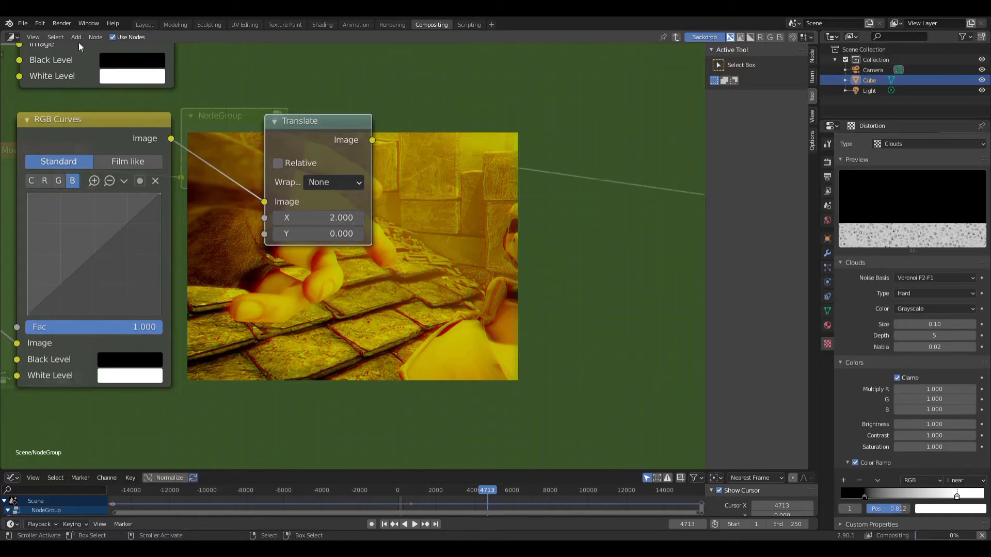
# - Add a Blur node fed by the blue-channel Translate node's Image output and set its X blur to 10
pyautogui.click(76, 37)
pyautogui.moveTo(109, 101)
pyautogui.click(155, 114)
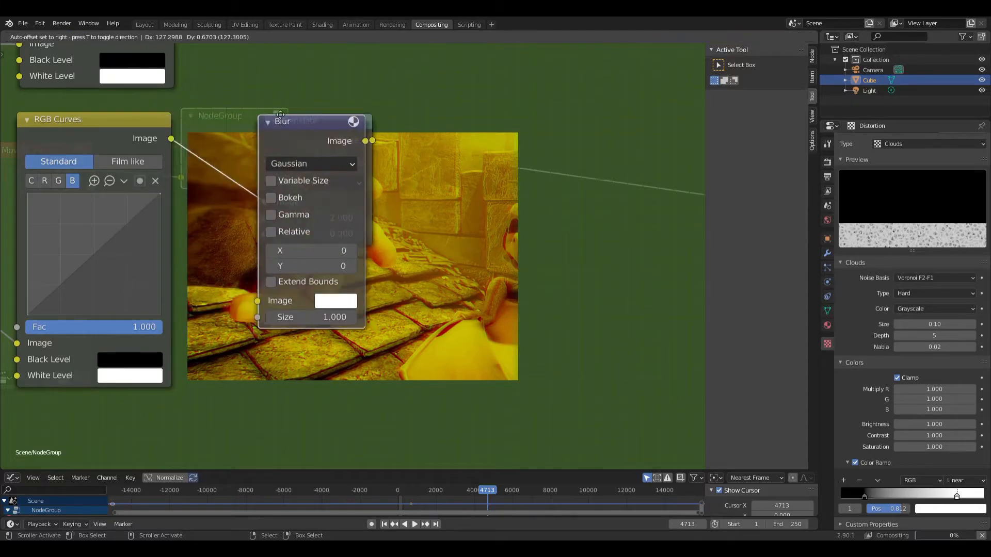
pyautogui.click(473, 67)
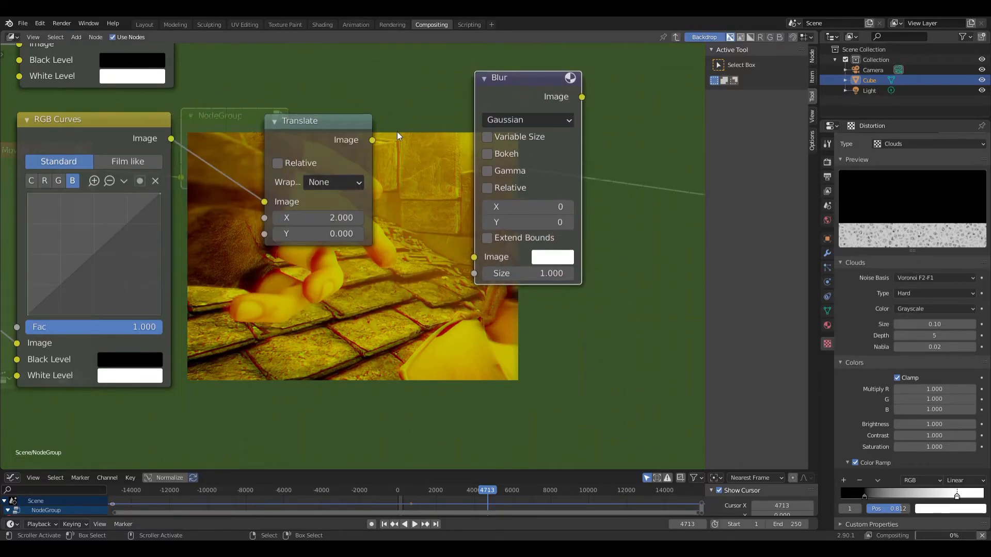
pyautogui.moveTo(372, 140); pyautogui.dragTo(474, 257)
pyautogui.click(543, 207)
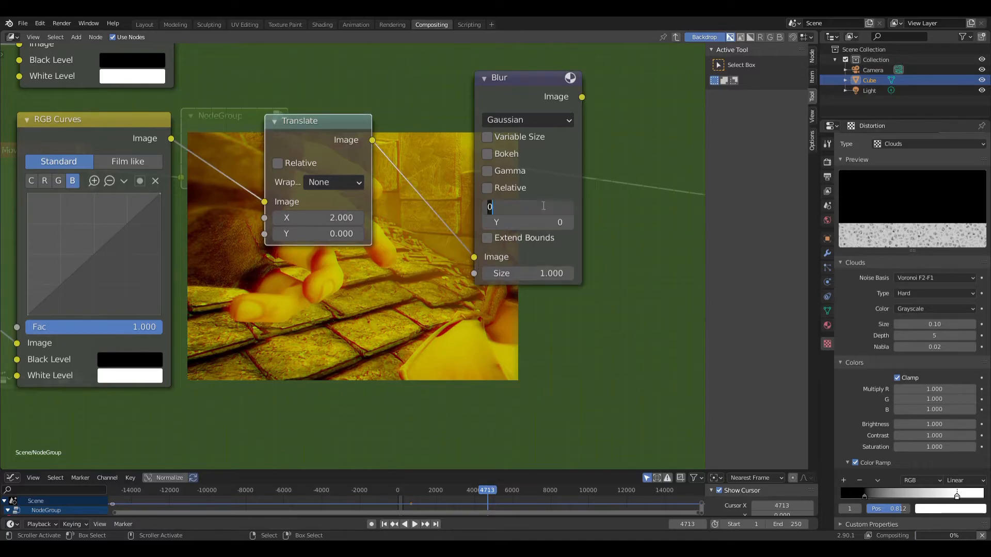
pyautogui.write('10')
pyautogui.press('Return')
# - Add a Mix node set to Add and connect the blue-channel Blur output to its second Image input
pyautogui.moveTo(608, 148); pyautogui.dragTo(305, 183, button='middle')
pyautogui.click(76, 37)
pyautogui.moveTo(96, 84)
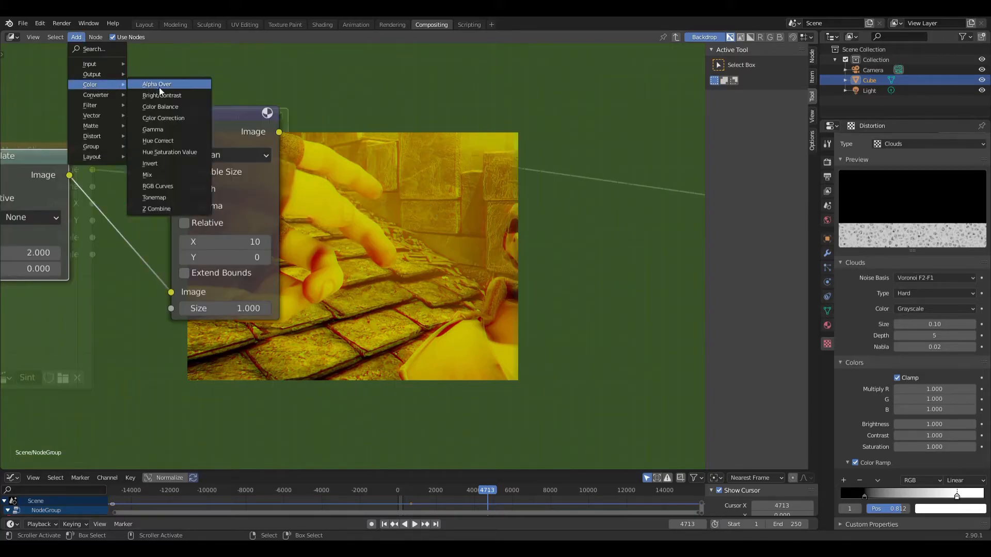
pyautogui.click(150, 175)
pyautogui.click(415, 123)
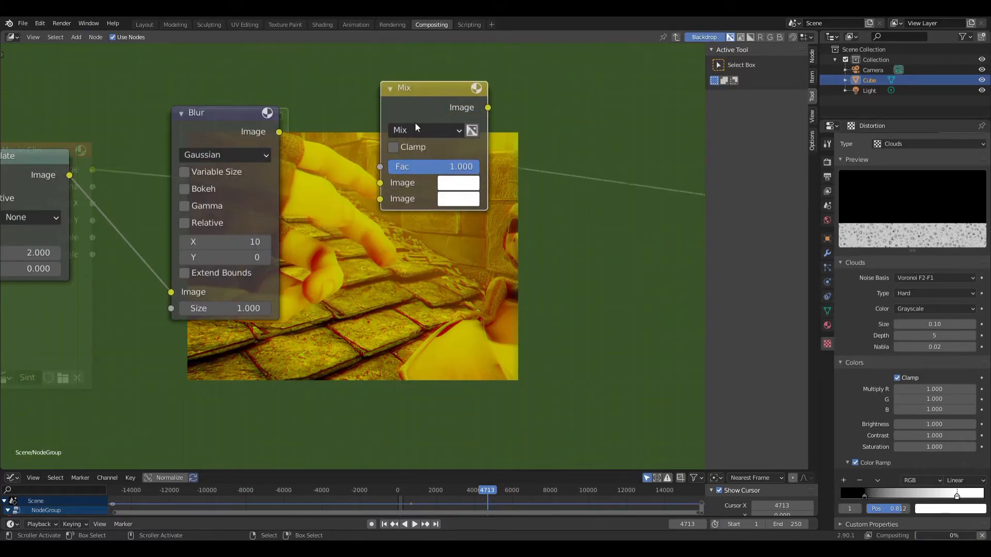
pyautogui.click(416, 124)
pyautogui.click(423, 280)
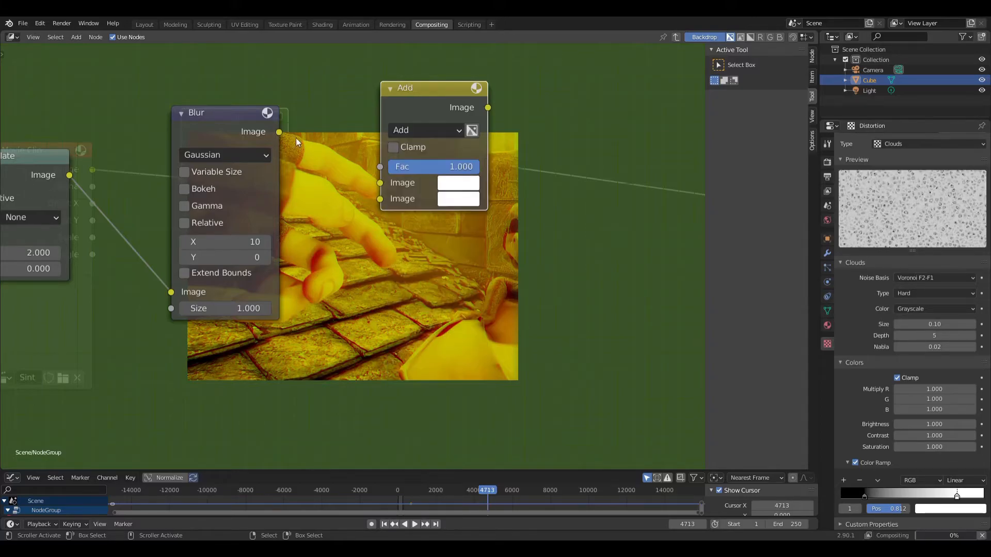
pyautogui.moveTo(279, 131); pyautogui.dragTo(380, 198)
# - Route the previous Add node's output into the new Add node's first Image input and its result into Group Output
pyautogui.scroll(-2, 480, 260)
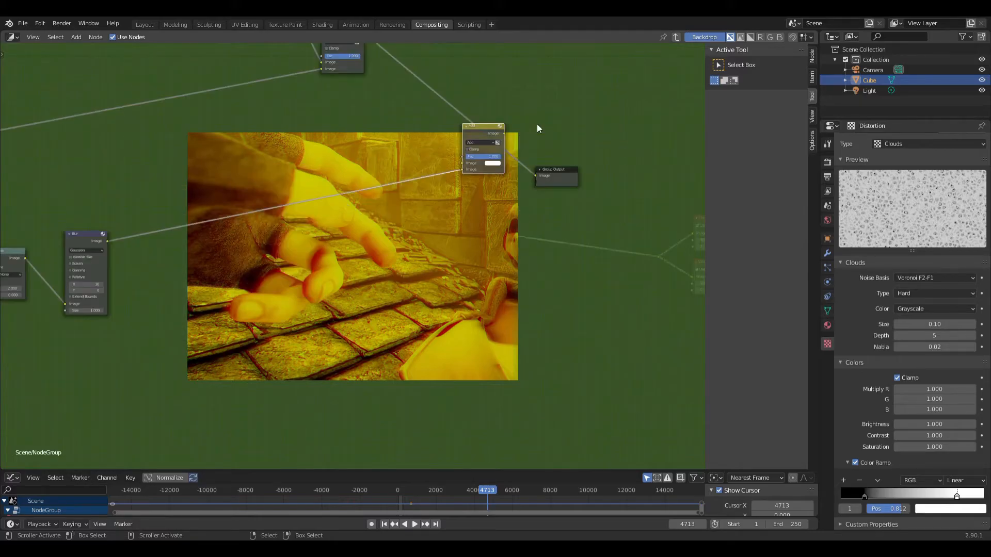
pyautogui.moveTo(558, 135); pyautogui.dragTo(484, 167, button='middle')
pyautogui.scroll(7, 485, 167)
pyautogui.press('g')
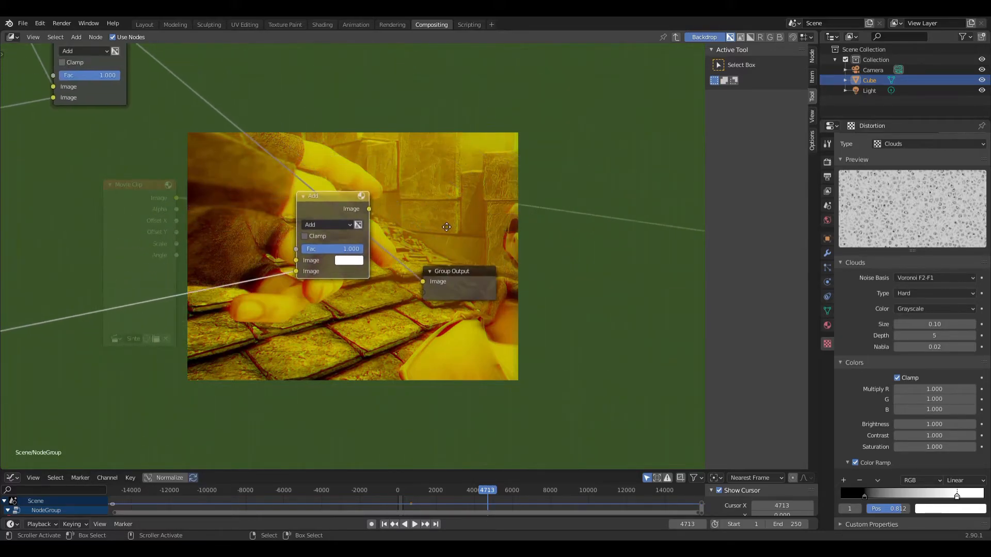
pyautogui.moveTo(423, 280); pyautogui.dragTo(295, 260)
pyautogui.moveTo(446, 265); pyautogui.dragTo(453, 203)
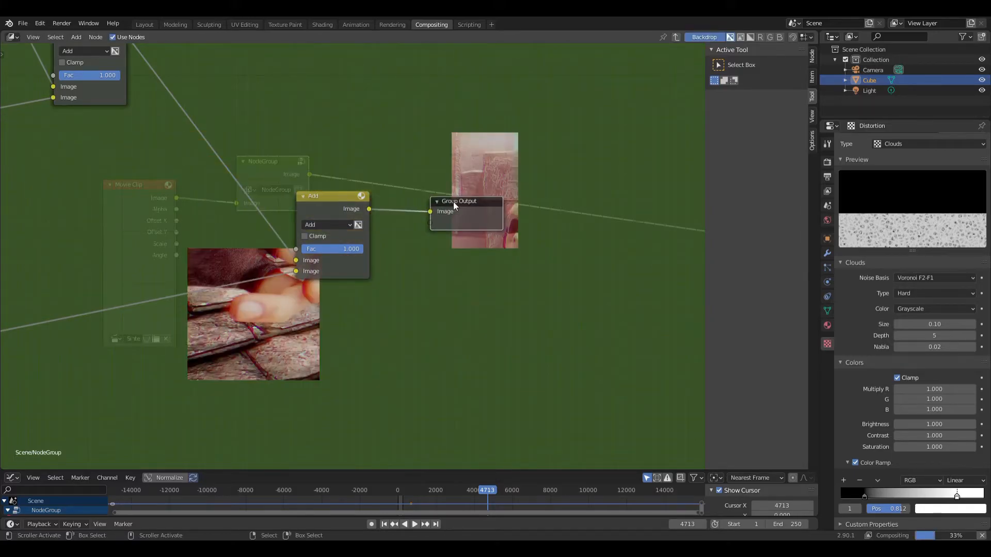
pyautogui.moveTo(453, 202); pyautogui.dragTo(336, 202, button='middle')
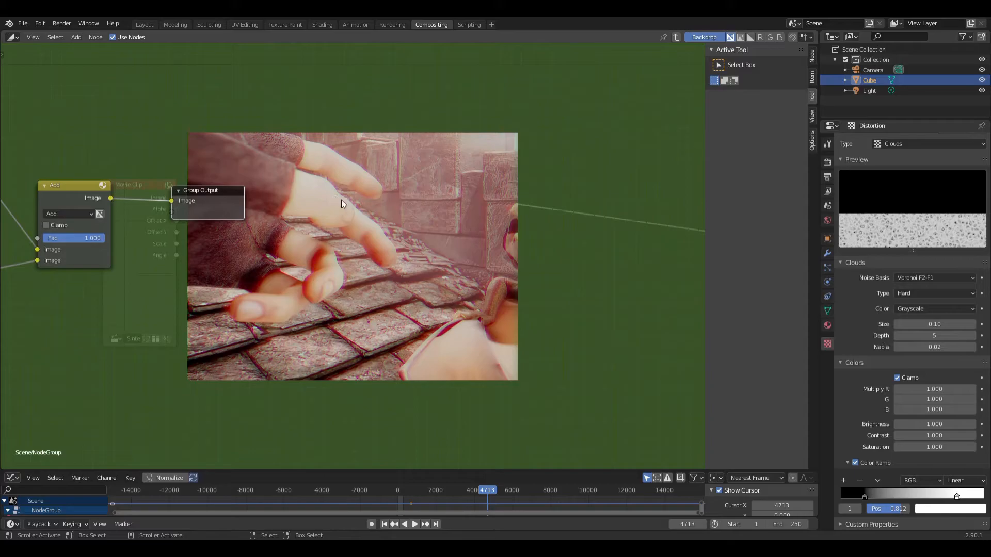
# - Leave the node group and add a Texture node below the NodeGroup node
pyautogui.click(677, 36)
pyautogui.keyDown('ctrl'); pyautogui.scroll(-3, 542, 96); pyautogui.keyUp('ctrl')
pyautogui.click(75, 37)
pyautogui.moveTo(88, 68)
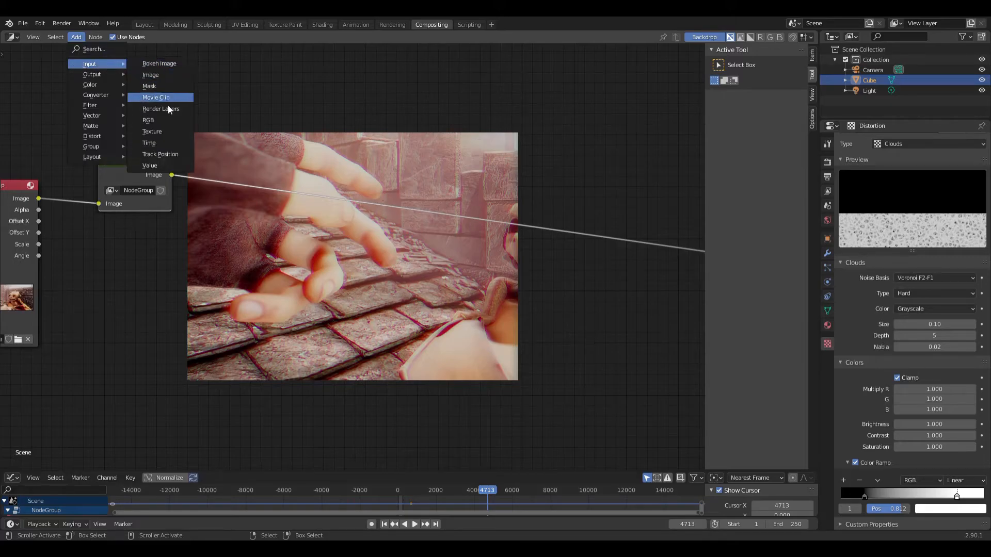
pyautogui.click(165, 132)
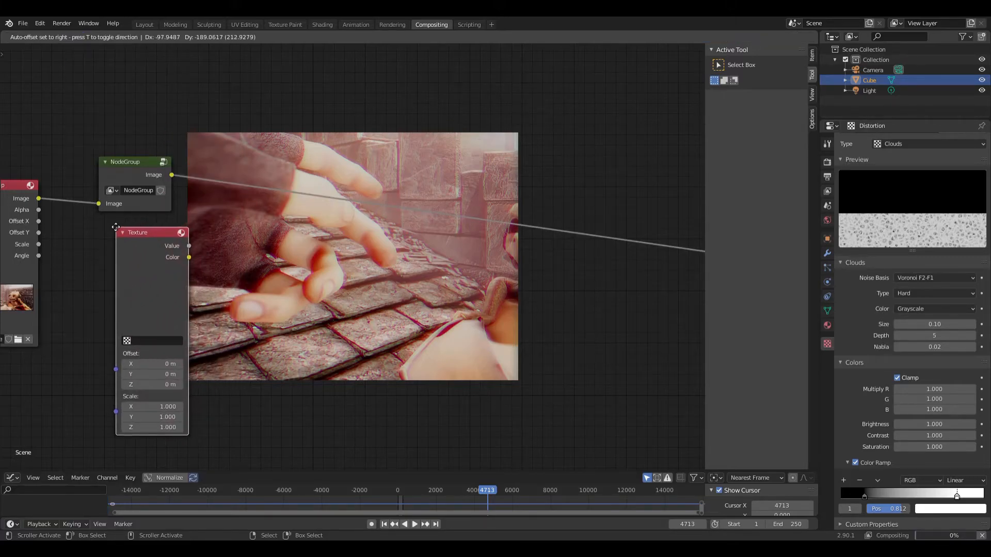
pyautogui.click(96, 228)
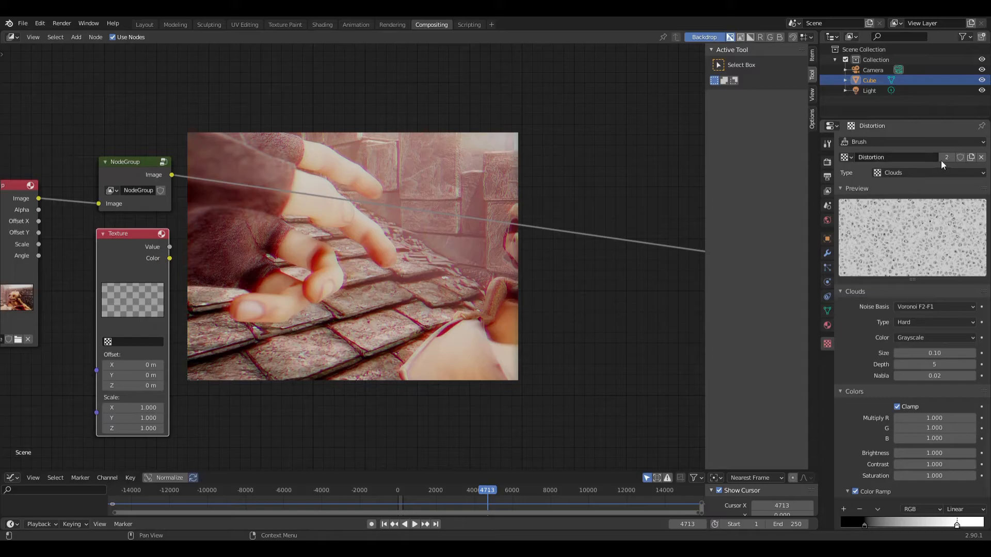
# - Replace the Distortion brush texture with a new texture named Scanline and load the image line.png into it
pyautogui.click(981, 157)
pyautogui.doubleClick(891, 157)
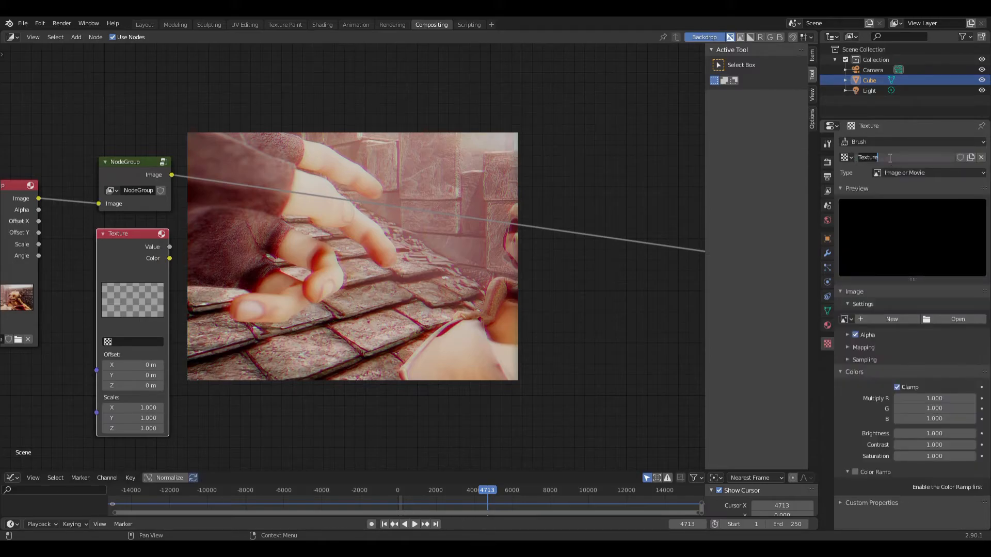
pyautogui.write('Scanline')
pyautogui.press('Return')
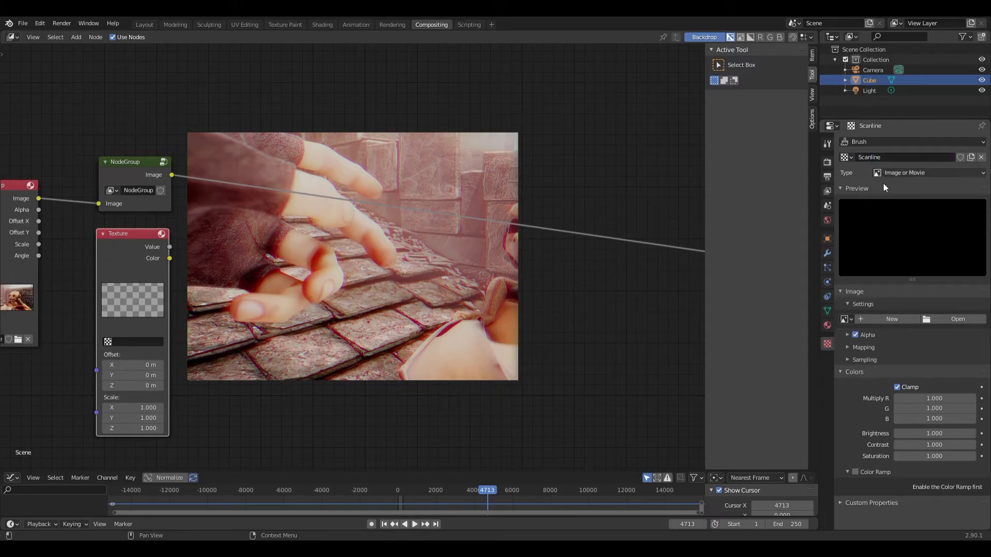
pyautogui.click(953, 319)
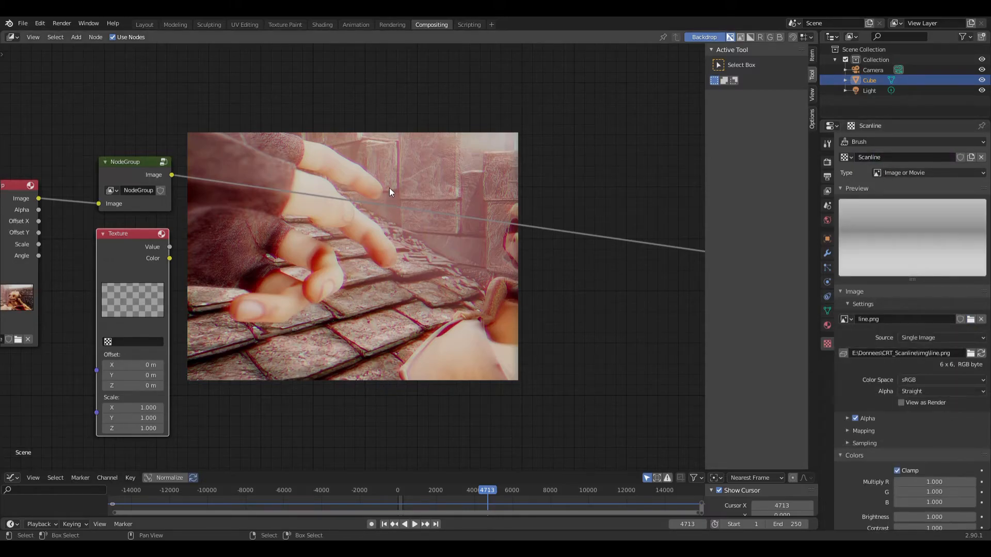
# - Set the Scanline texture's mapping repeat to 150 in X and Y and assign it to the Texture node
pyautogui.click(866, 432)
pyautogui.click(923, 475)
pyautogui.write('50')
pyautogui.press('Tab')
pyautogui.write('150')
pyautogui.press('Return')
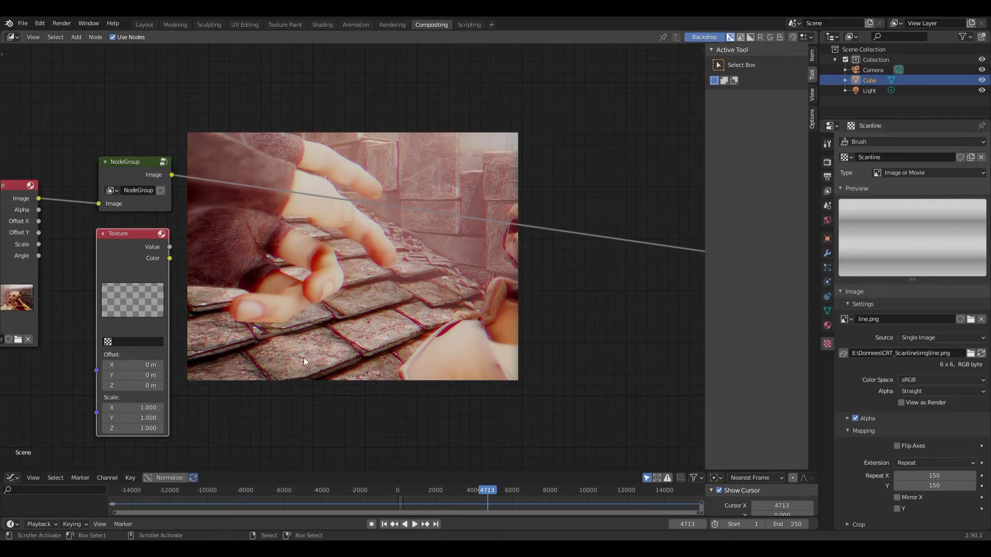
pyautogui.click(106, 341)
pyautogui.click(119, 365)
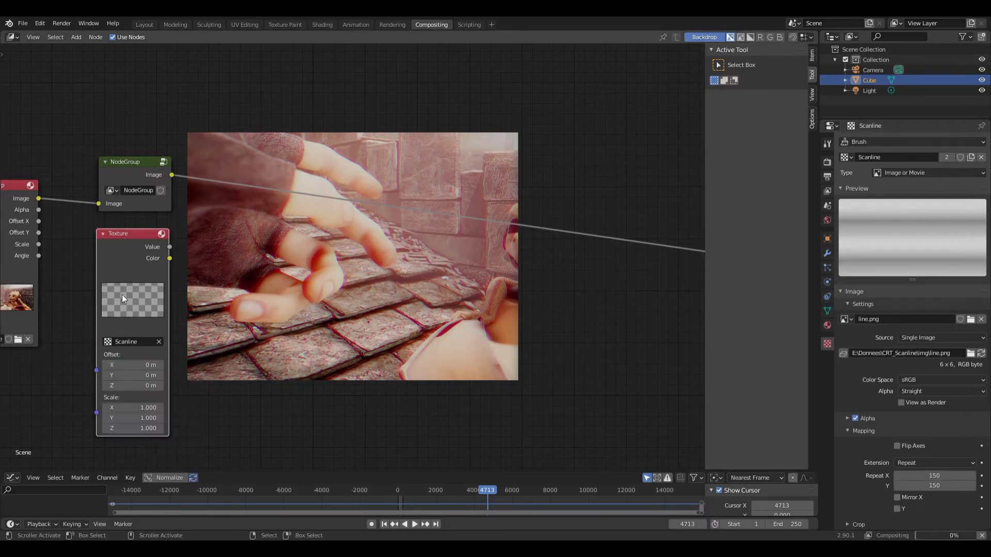
# - Insert a Mix node after NodeGroup, connect the Scanline Texture's Color to its second Image input, and set it to Multiply
pyautogui.click(76, 37)
pyautogui.moveTo(89, 84)
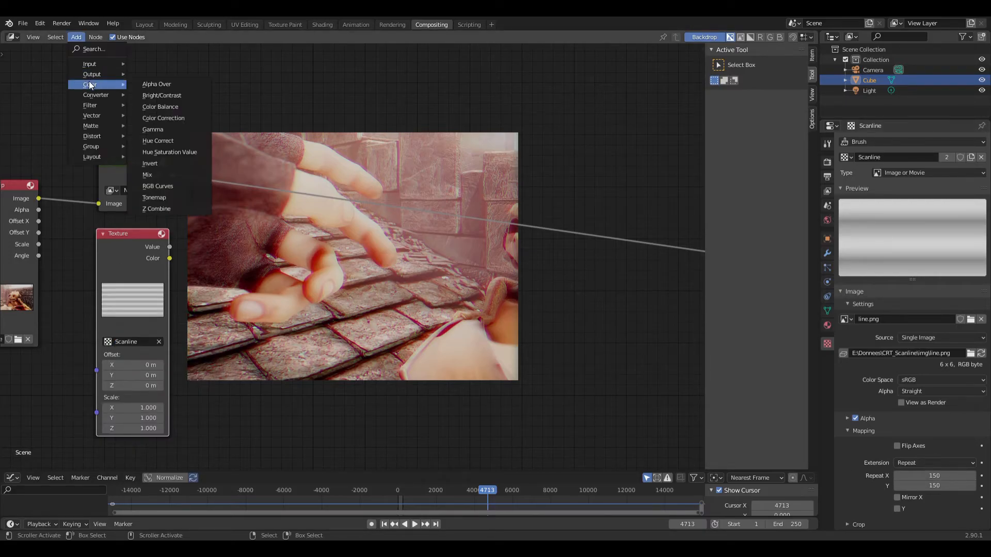
pyautogui.click(150, 174)
pyautogui.click(253, 166)
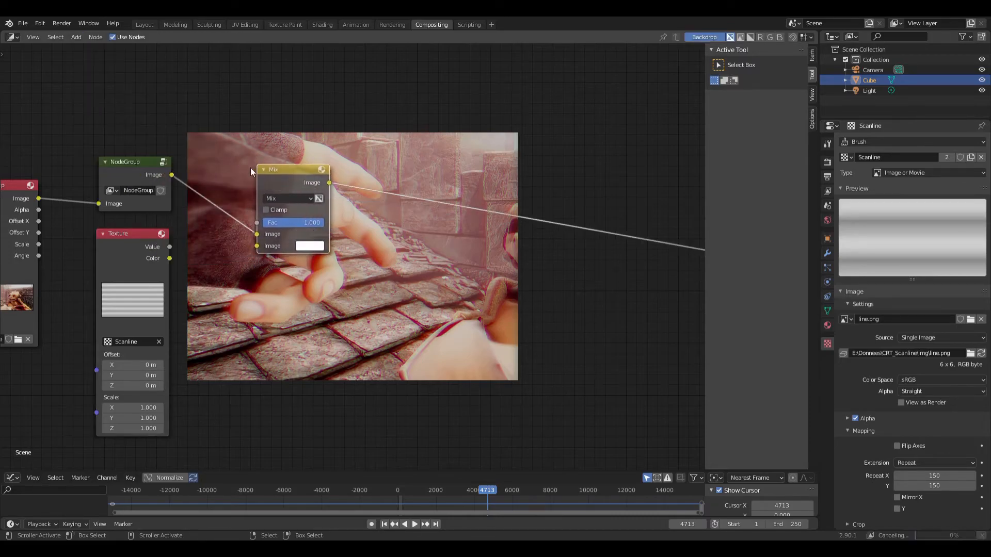
pyautogui.moveTo(170, 258); pyautogui.dragTo(256, 245)
pyautogui.click(289, 198)
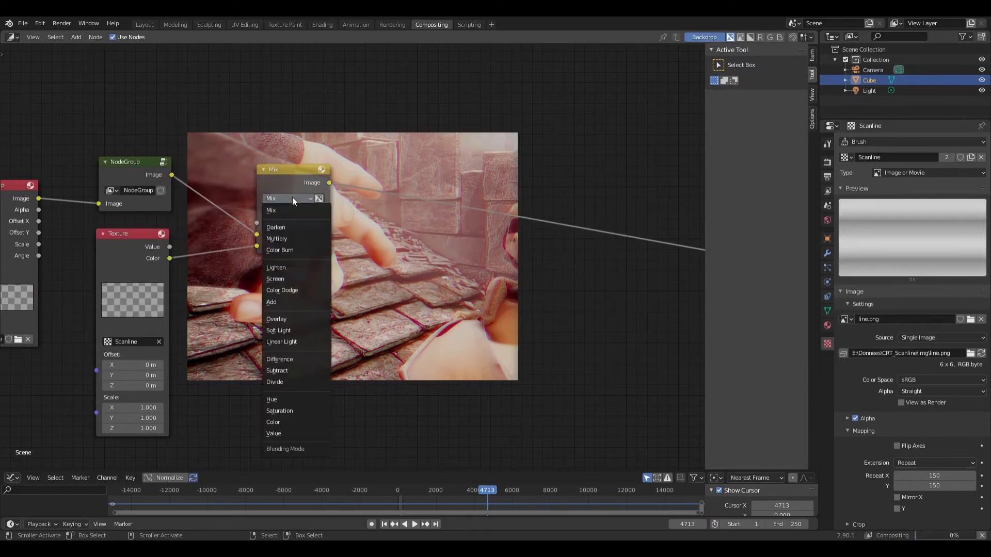
pyautogui.click(286, 241)
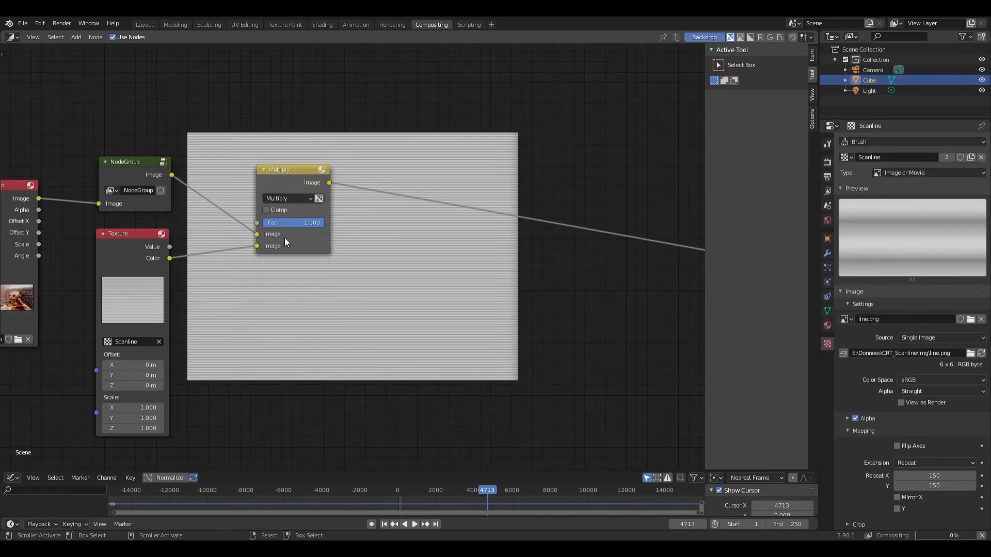
# - Insert a Filter node on the link between the Multiply node and the output nodes
pyautogui.moveTo(391, 238); pyautogui.dragTo(262, 225, button='middle')
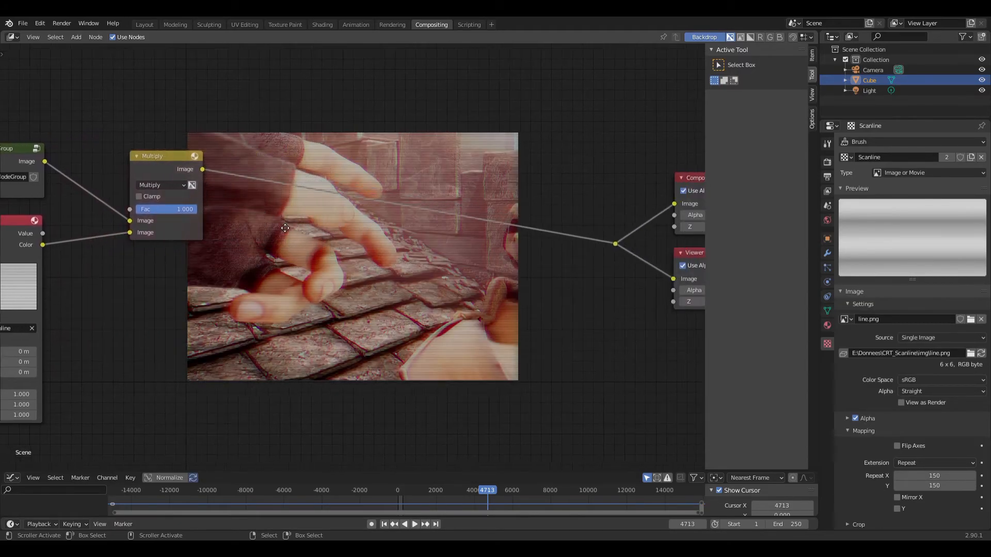
pyautogui.click(76, 37)
pyautogui.moveTo(91, 104)
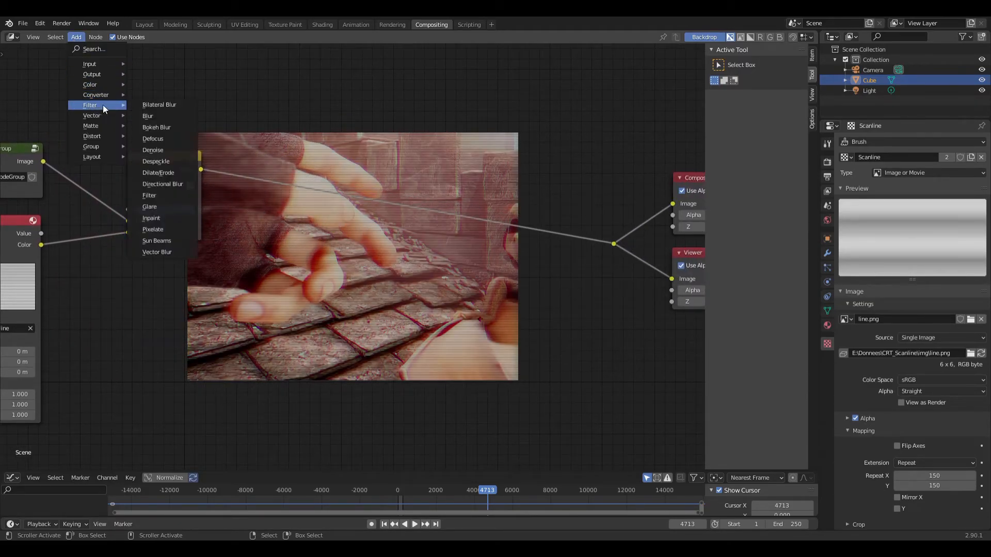
pyautogui.click(160, 195)
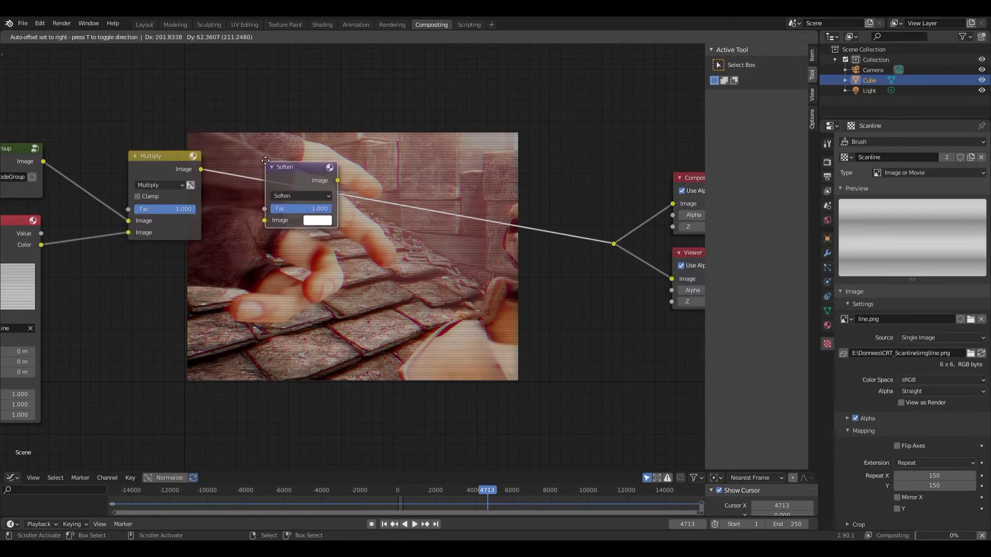
pyautogui.click(289, 193)
# - Set the Filter node's type to Shadow with a Fac of 0.2 and move it up beside the Multiply node
pyautogui.click(293, 191)
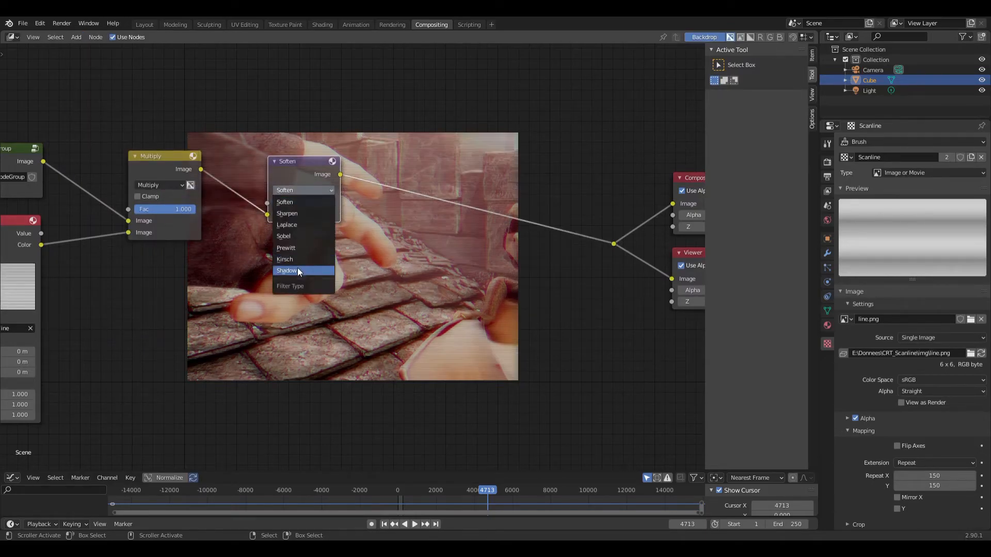
pyautogui.click(298, 268)
pyautogui.click(307, 204)
pyautogui.write('0')
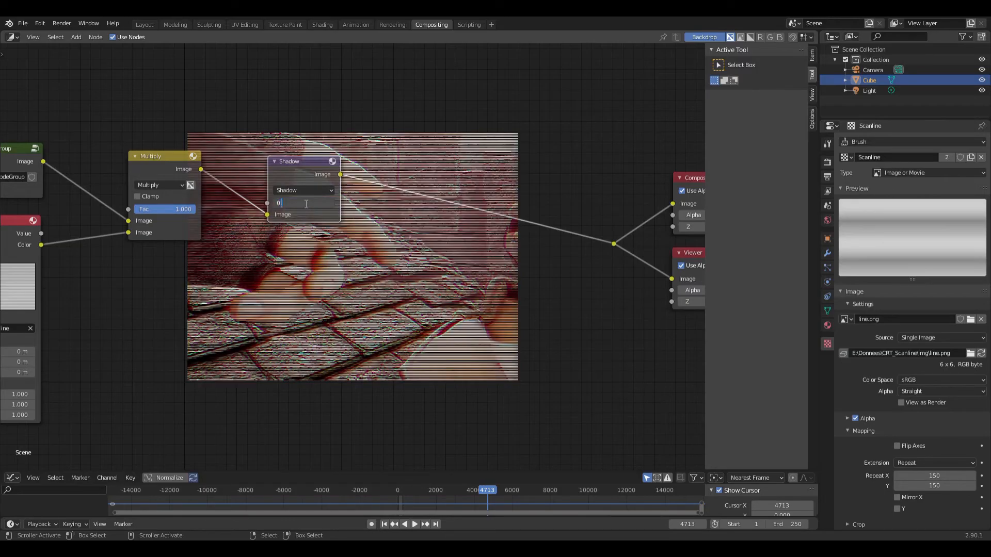
pyautogui.write('.2')
pyautogui.press('Return')
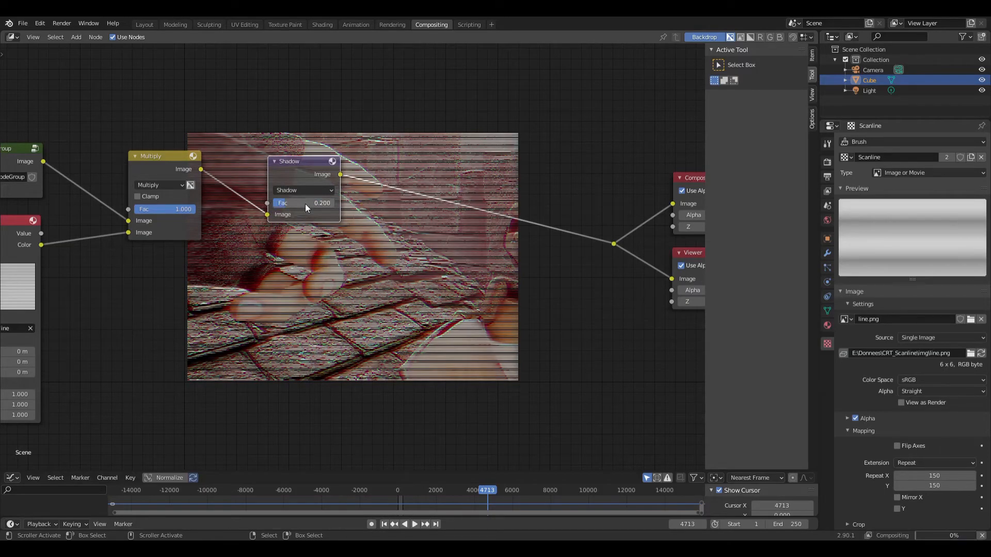
pyautogui.moveTo(318, 166); pyautogui.dragTo(294, 148)
# - Add another Texture node below the Shadow filter node
pyautogui.moveTo(378, 201); pyautogui.dragTo(282, 203, button='middle')
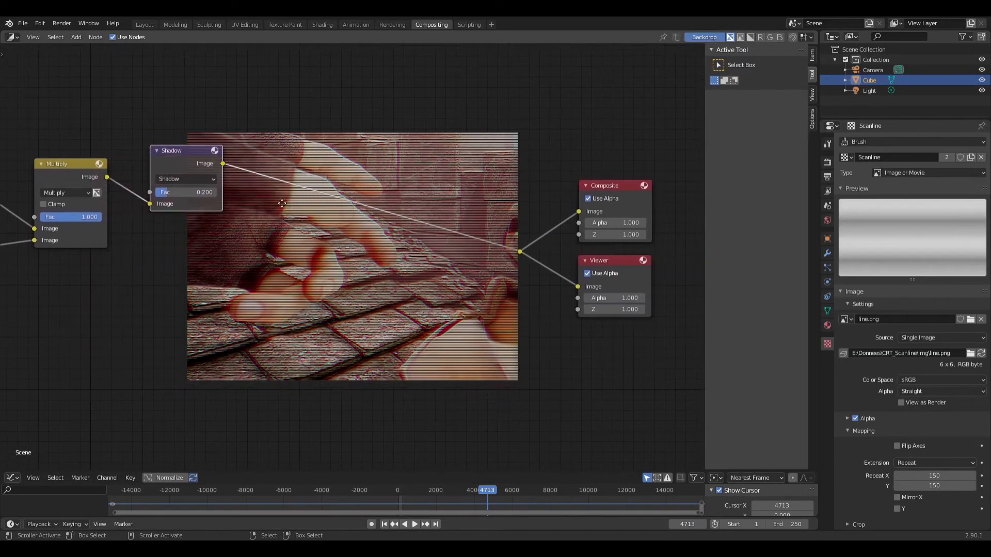
pyautogui.scroll(3, 351, 181)
pyautogui.click(81, 36)
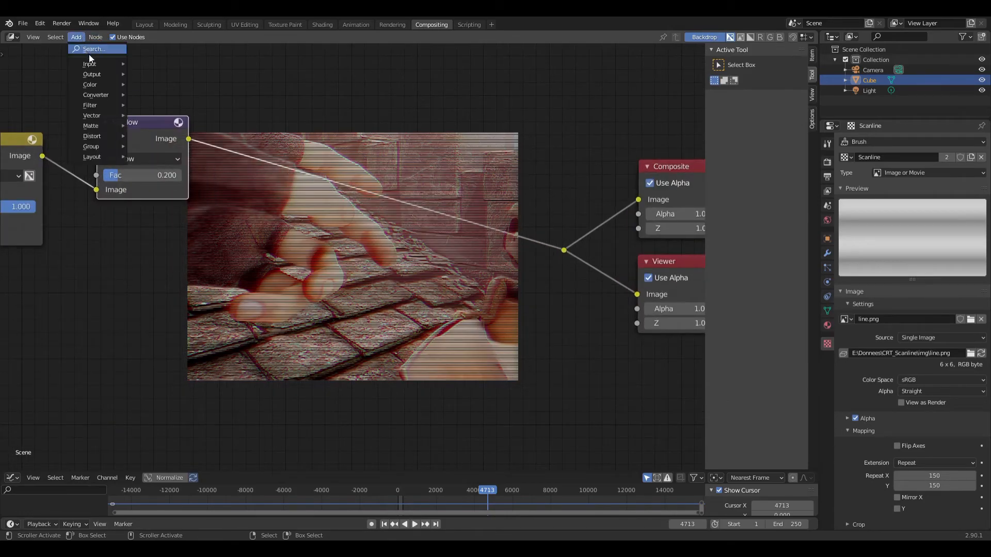
pyautogui.moveTo(93, 62)
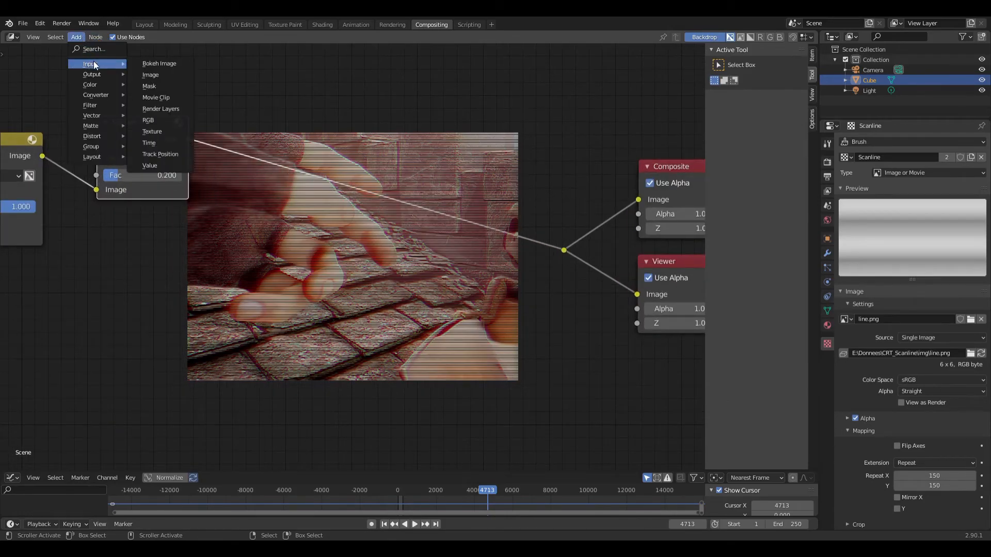
pyautogui.click(158, 131)
pyautogui.click(95, 226)
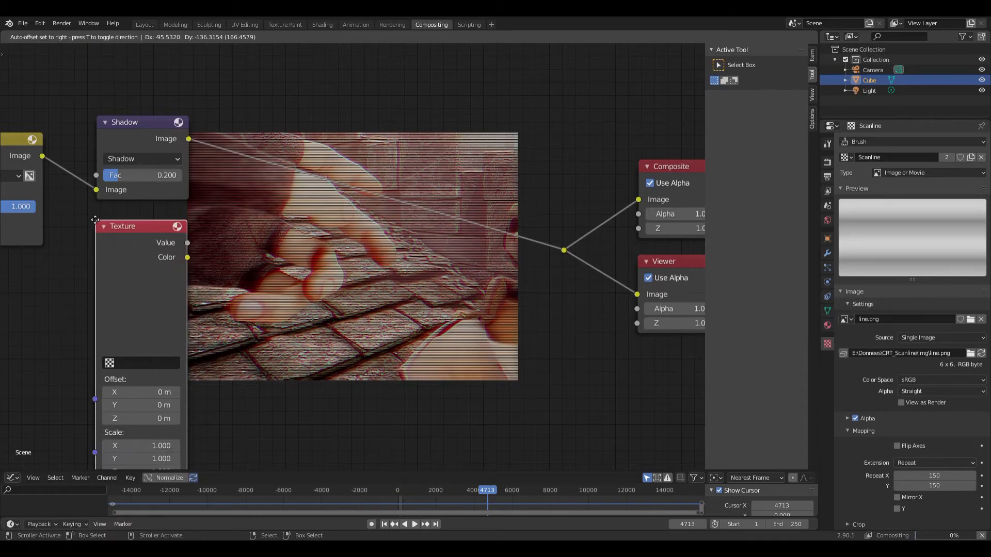
# - Replace the Scanline brush texture with a new texture named Pixels
pyautogui.moveTo(283, 318); pyautogui.dragTo(277, 265, button='middle')
pyautogui.click(981, 158)
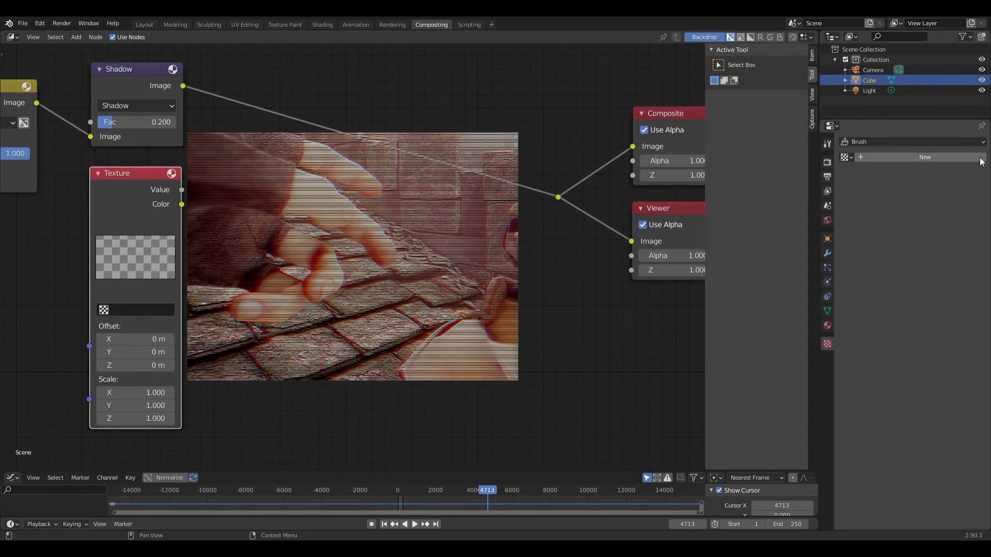
pyautogui.click(912, 157)
pyautogui.doubleClick(906, 157)
pyautogui.write('Pixels')
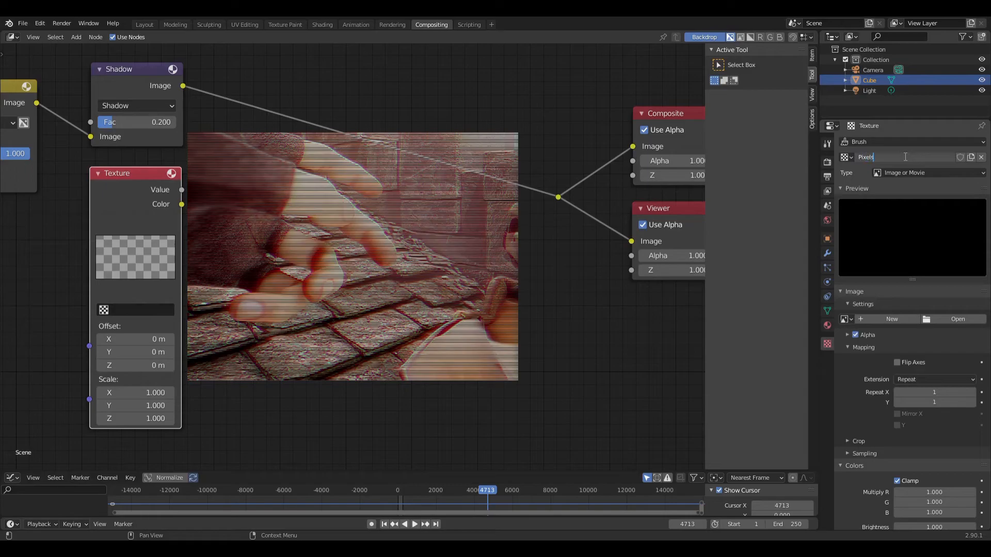
pyautogui.press('Return')
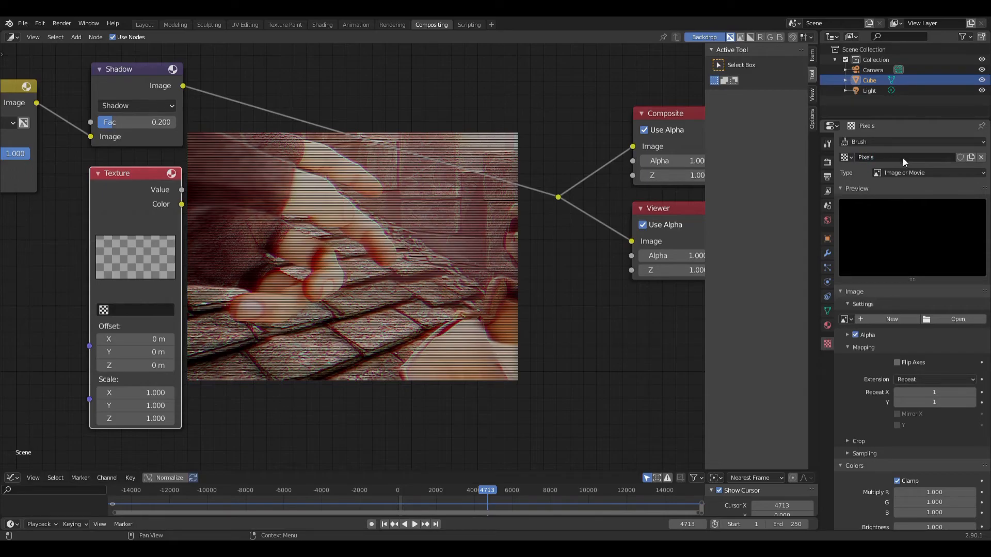
# - Load the image pixel.png into the Pixels texture and set its X and Y repeat to 150
pyautogui.click(956, 320)
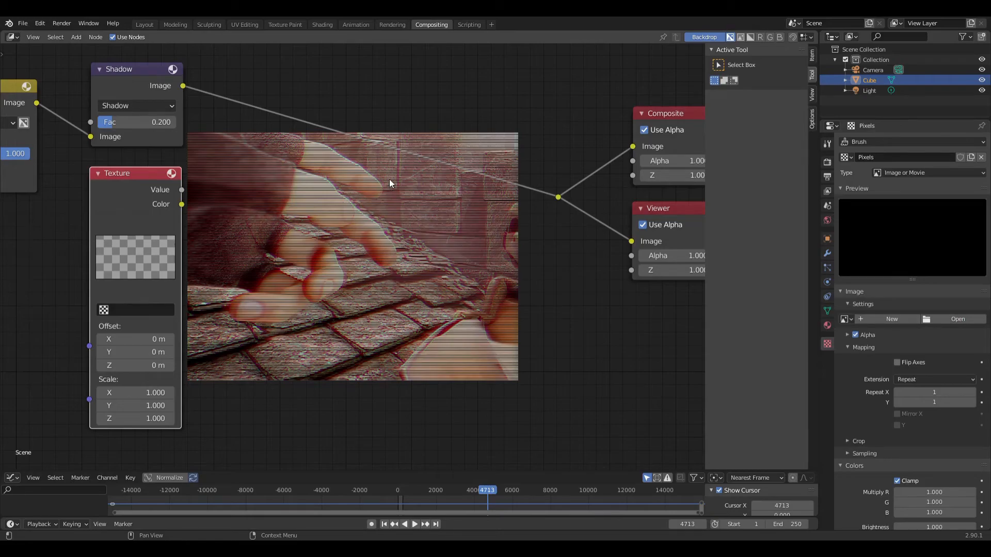
pyautogui.click(939, 476)
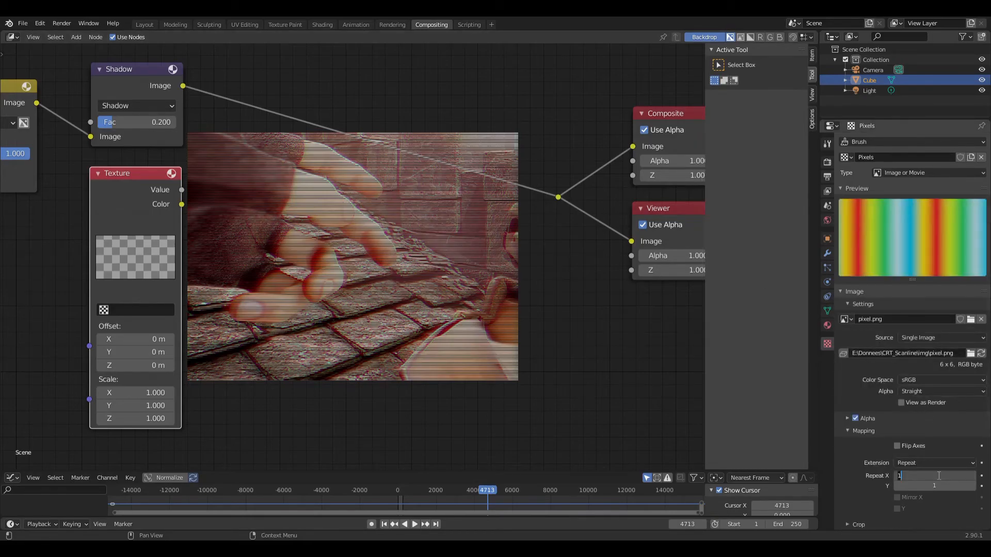
pyautogui.write('50')
pyautogui.press('Tab')
pyautogui.press('Return')
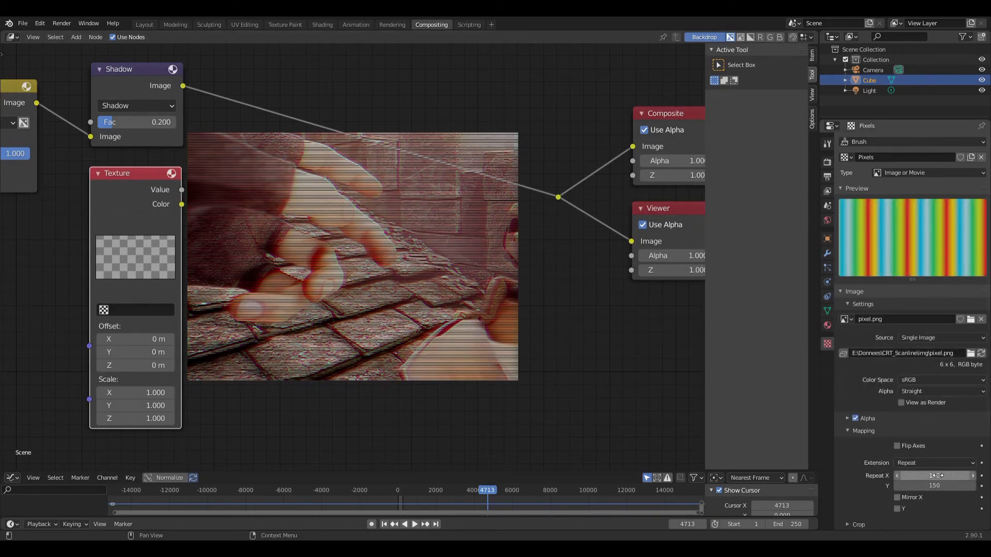
# - Assign the Pixels texture to the new Texture node and combine its colour with the Shadow filter's output through a new Mix node
pyautogui.click(104, 310)
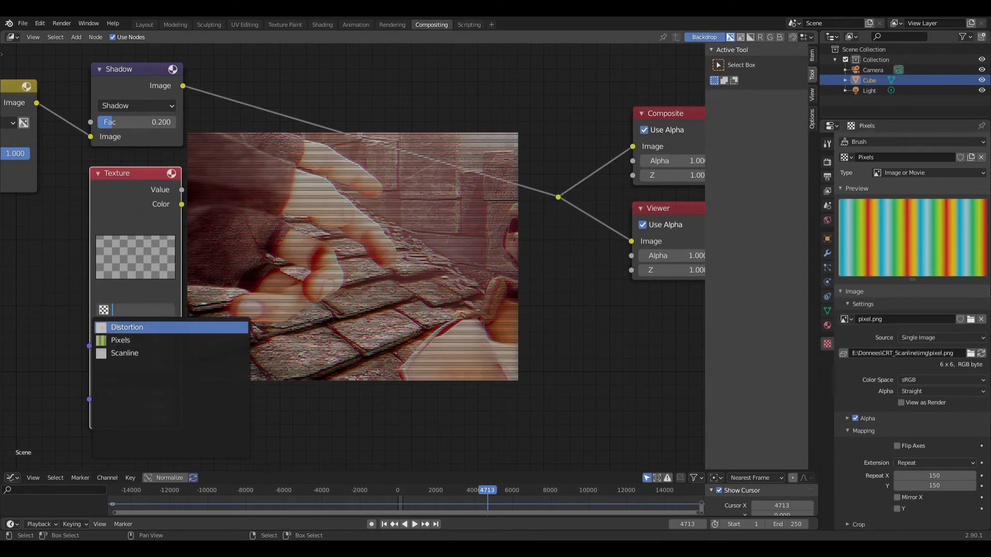
pyautogui.click(120, 341)
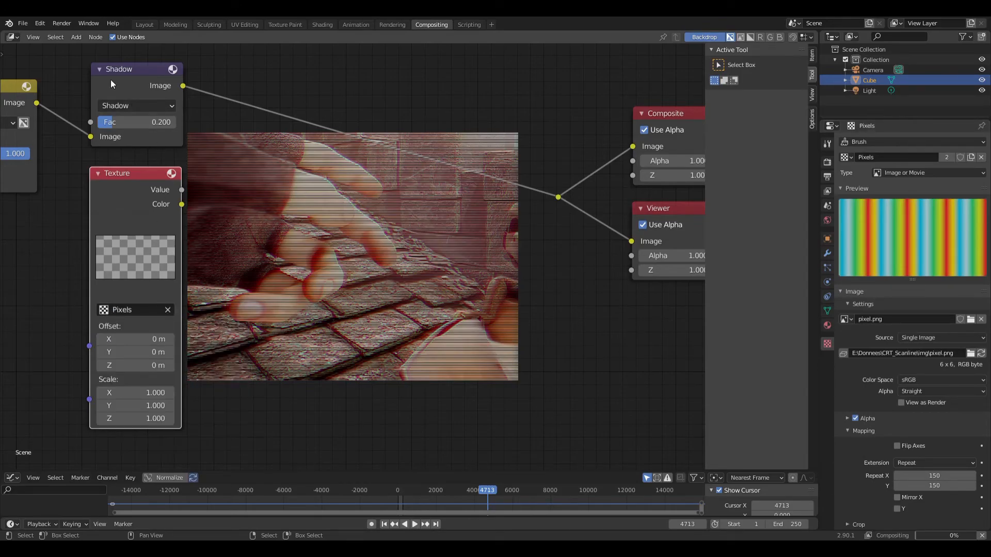
pyautogui.click(76, 37)
pyautogui.moveTo(98, 84)
pyautogui.click(149, 174)
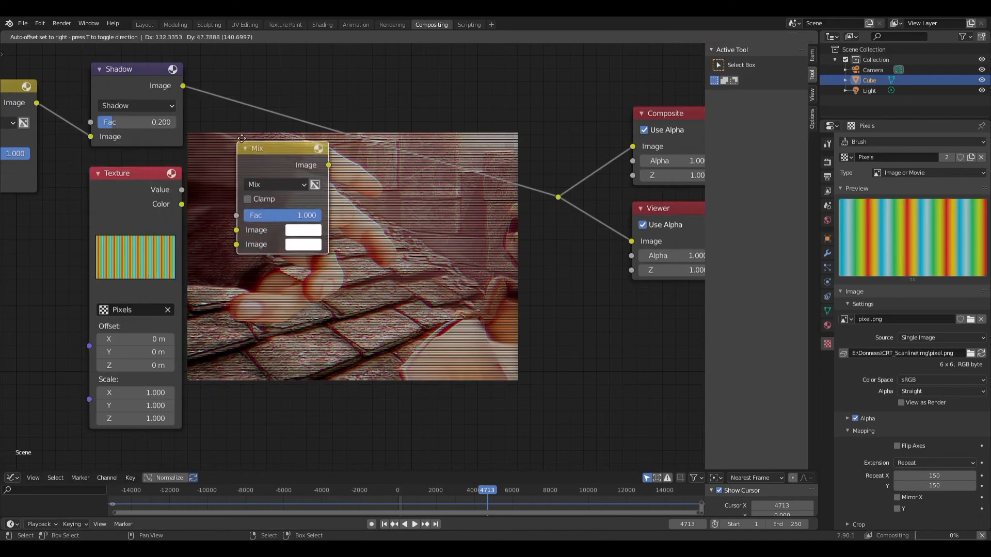
pyautogui.click(316, 155)
pyautogui.moveTo(183, 205); pyautogui.dragTo(270, 201)
# - Set the new Mix node's blending mode to Soft Light with a Fac of 0.2 and move the Pixels Texture node lower
pyautogui.click(299, 142)
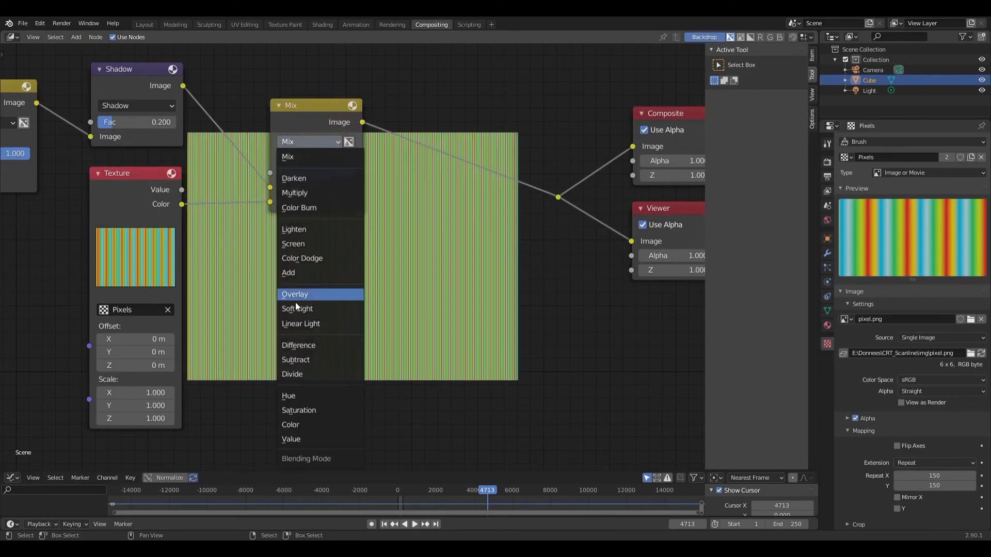
pyautogui.click(297, 308)
pyautogui.click(324, 173)
pyautogui.write('0.2')
pyautogui.press('Return')
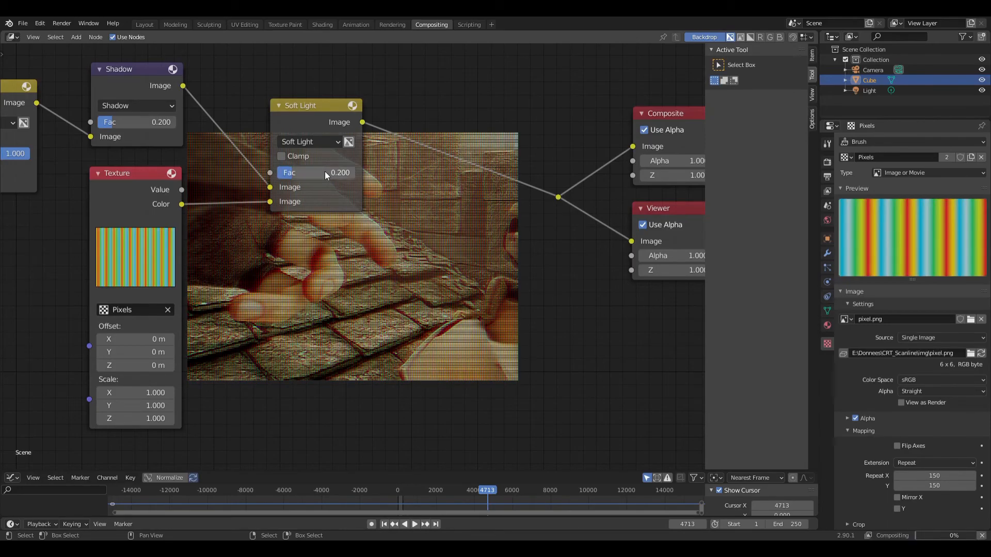
pyautogui.press('g')
pyautogui.click(139, 213)
# - Insert a Soften Filter node on the link between the Soft Light node and the output nodes
pyautogui.moveTo(305, 196); pyautogui.dragTo(173, 198, button='middle')
pyautogui.click(77, 37)
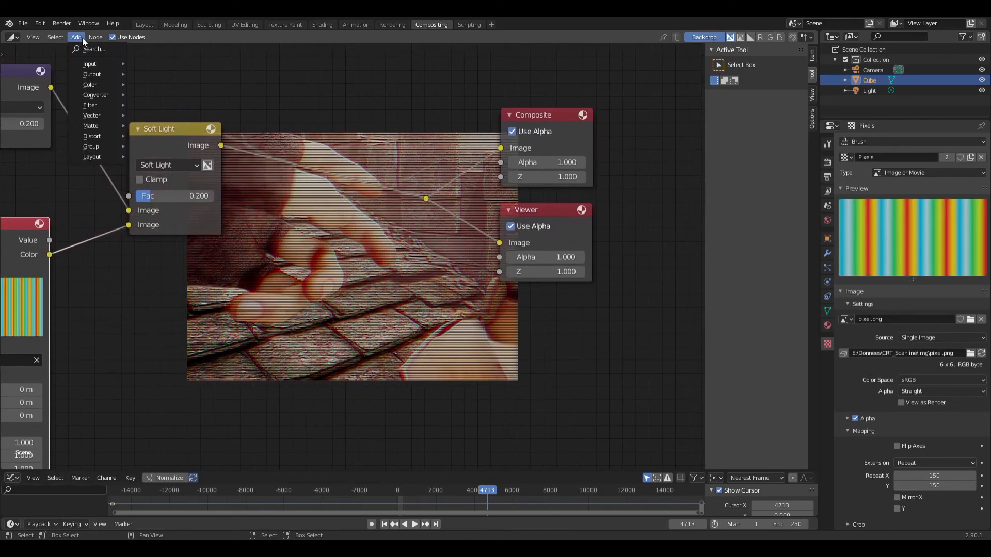
pyautogui.moveTo(95, 105)
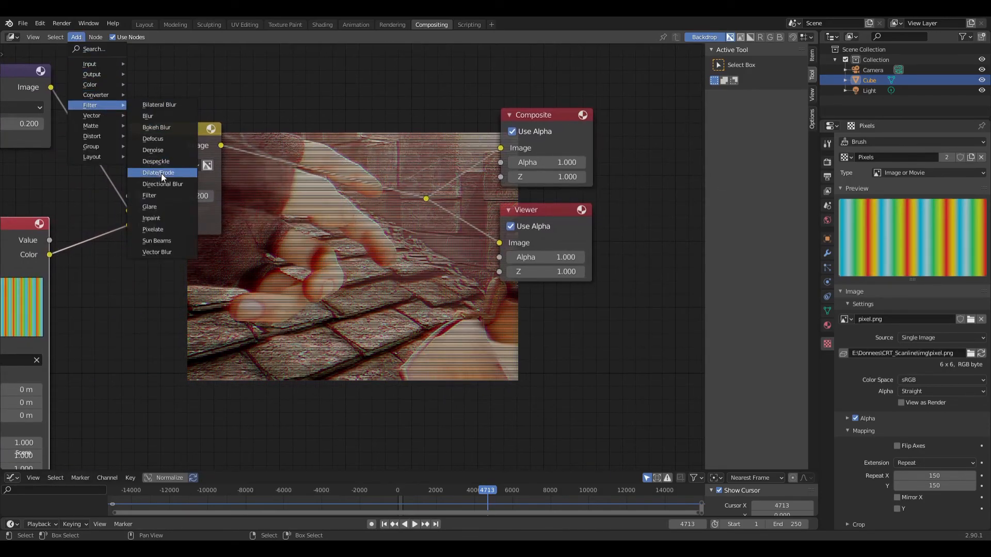
pyautogui.click(150, 195)
pyautogui.click(295, 135)
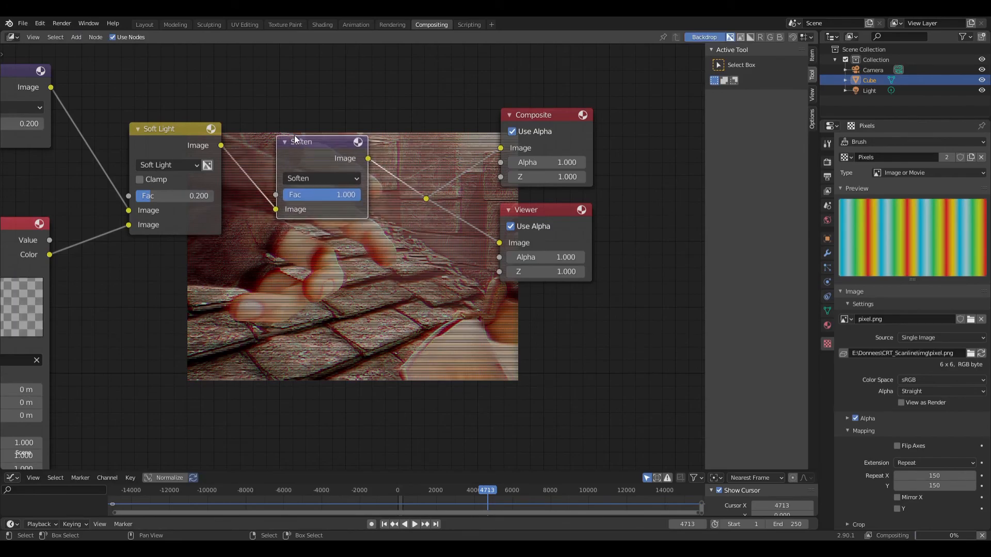
# - Move the timeline to frame 7016 to check the finished effect on another part of the clip
pyautogui.moveTo(427, 301); pyautogui.dragTo(463, 147, button='middle')
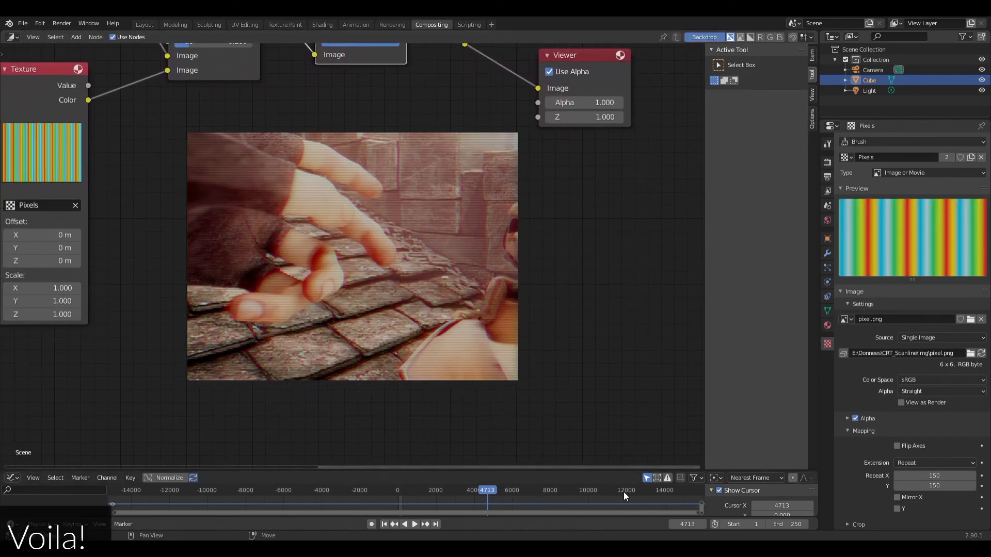
pyautogui.moveTo(547, 490); pyautogui.dragTo(533, 490)
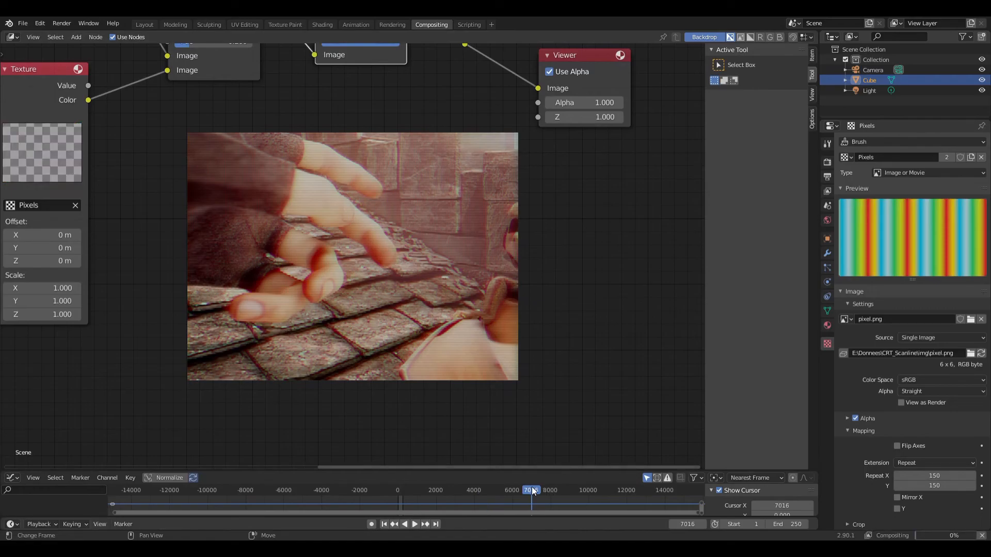